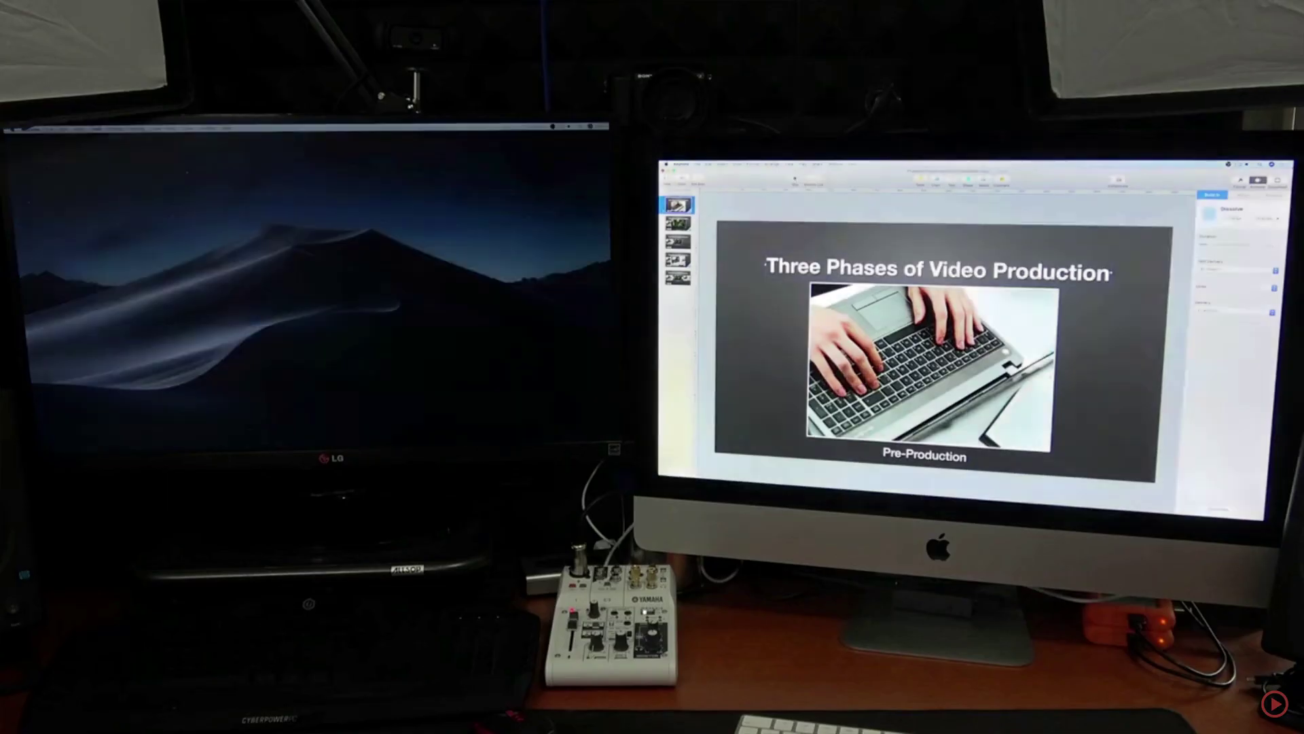
Step: Play the slideshow, advance a build, then replay it from slide 1 with the presenter display on the iMac
left_click(623, 79)
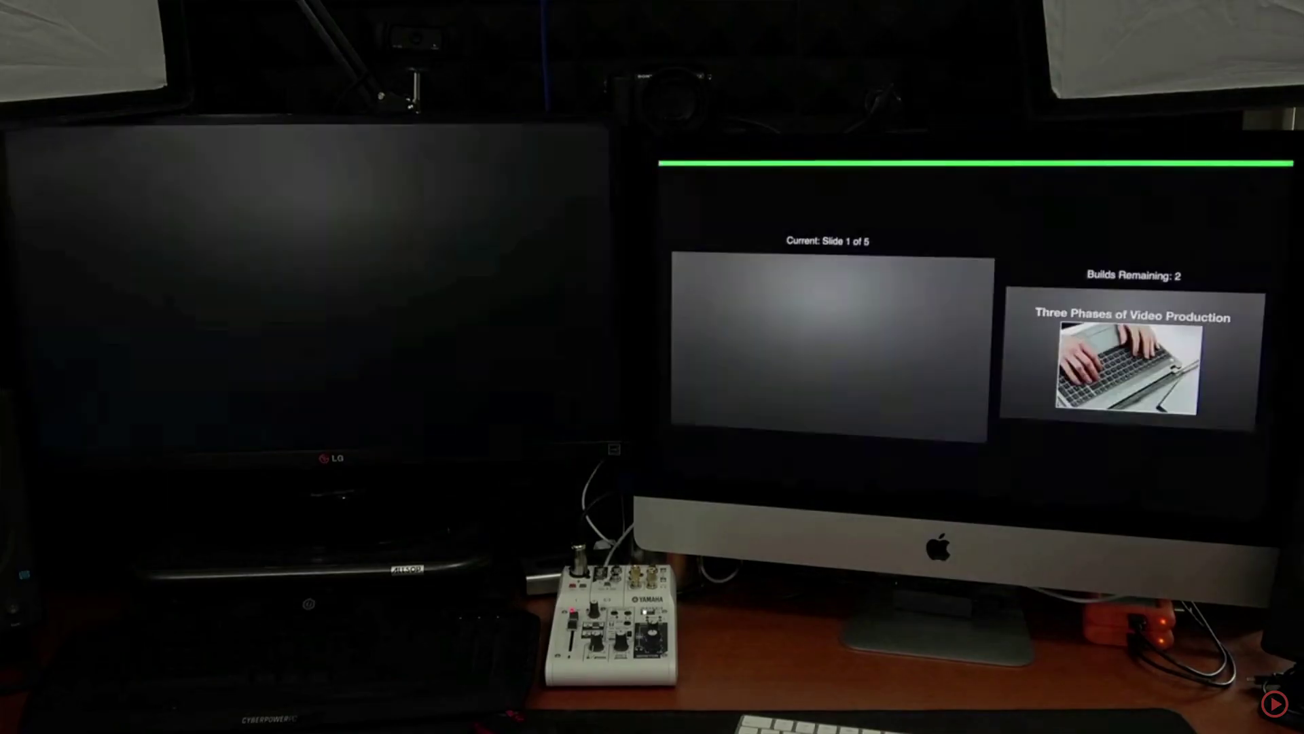
key("Right")
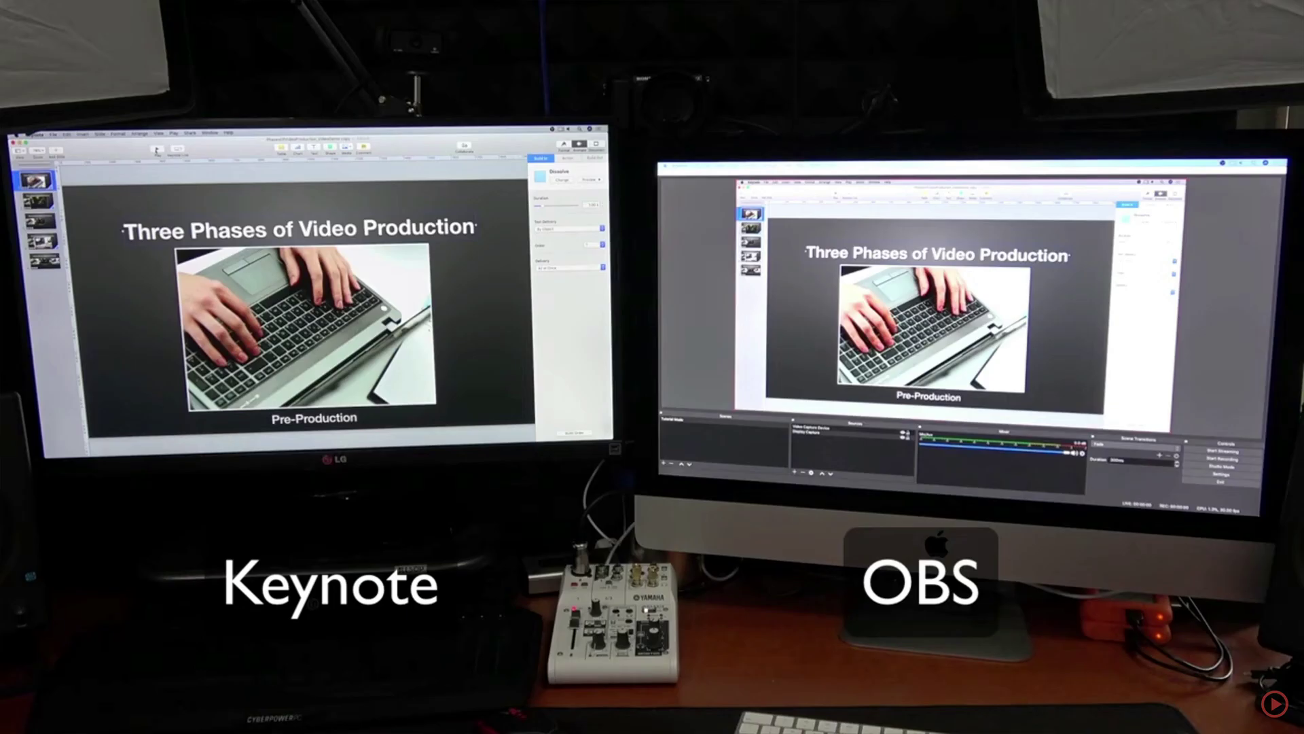
left_click(622, 79)
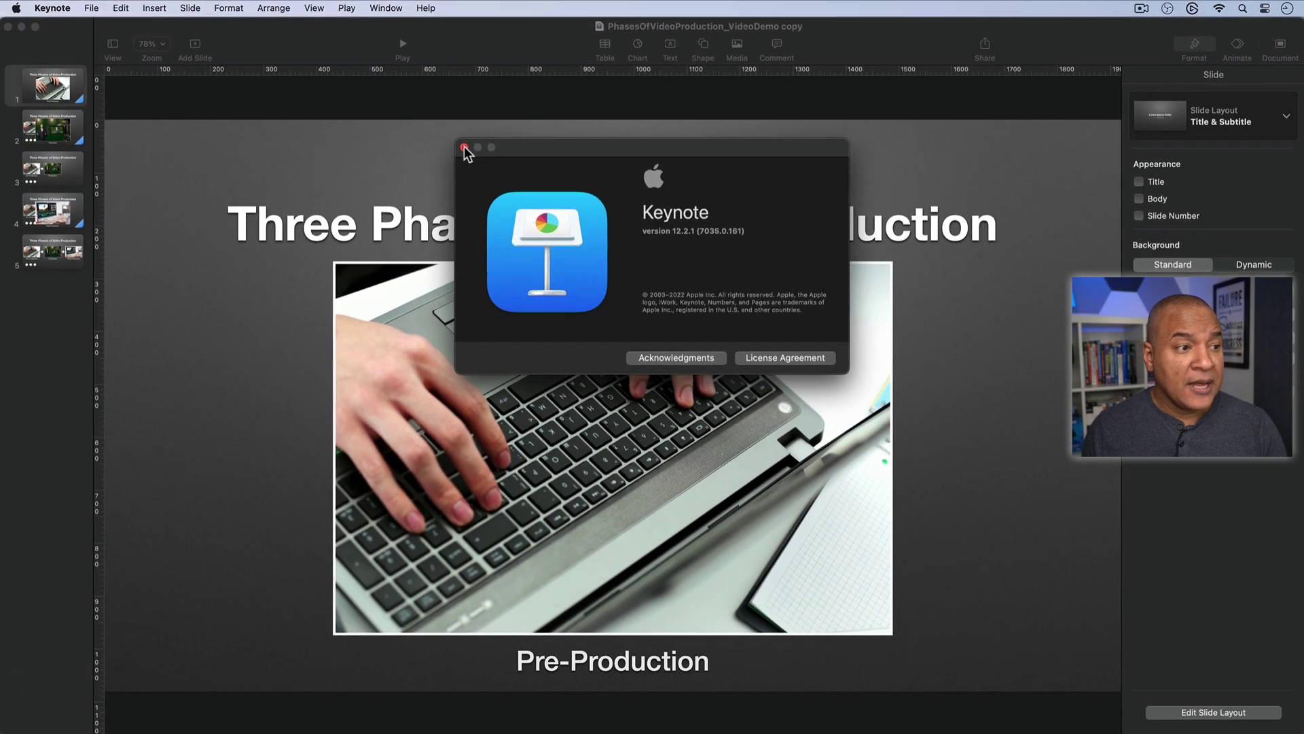
Step: Close the About Keynote window, browse slides 2–5 in the navigator, and return to slide 1
left_click(352, 191)
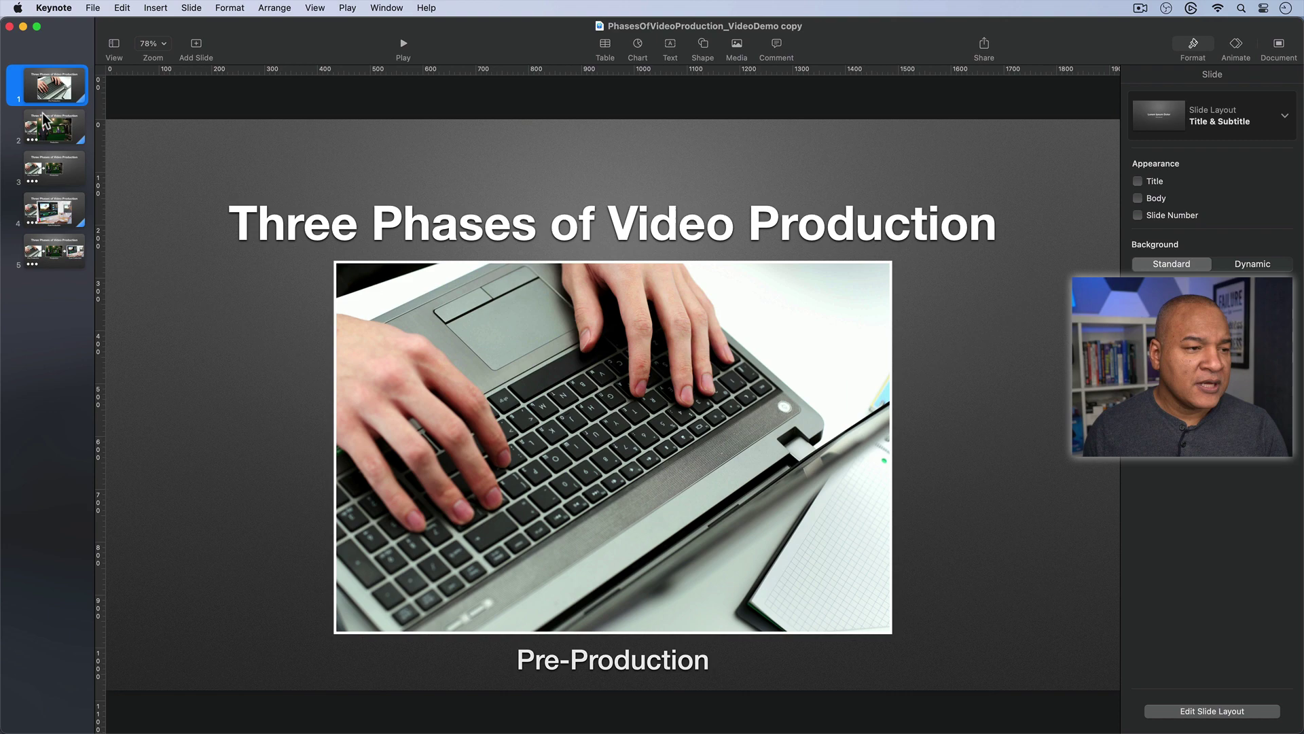
left_click(55, 133)
left_click(57, 171)
left_click(56, 212)
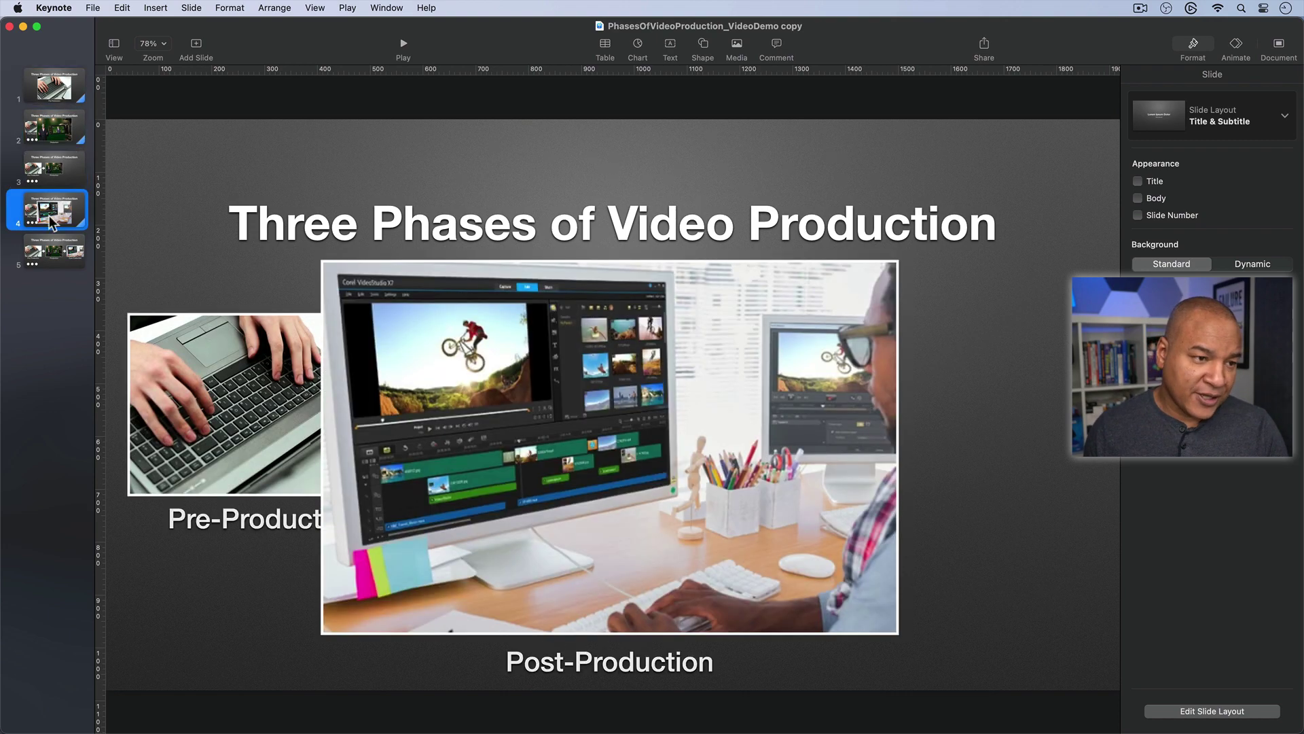
left_click(55, 250)
left_click(56, 212)
left_click(56, 173)
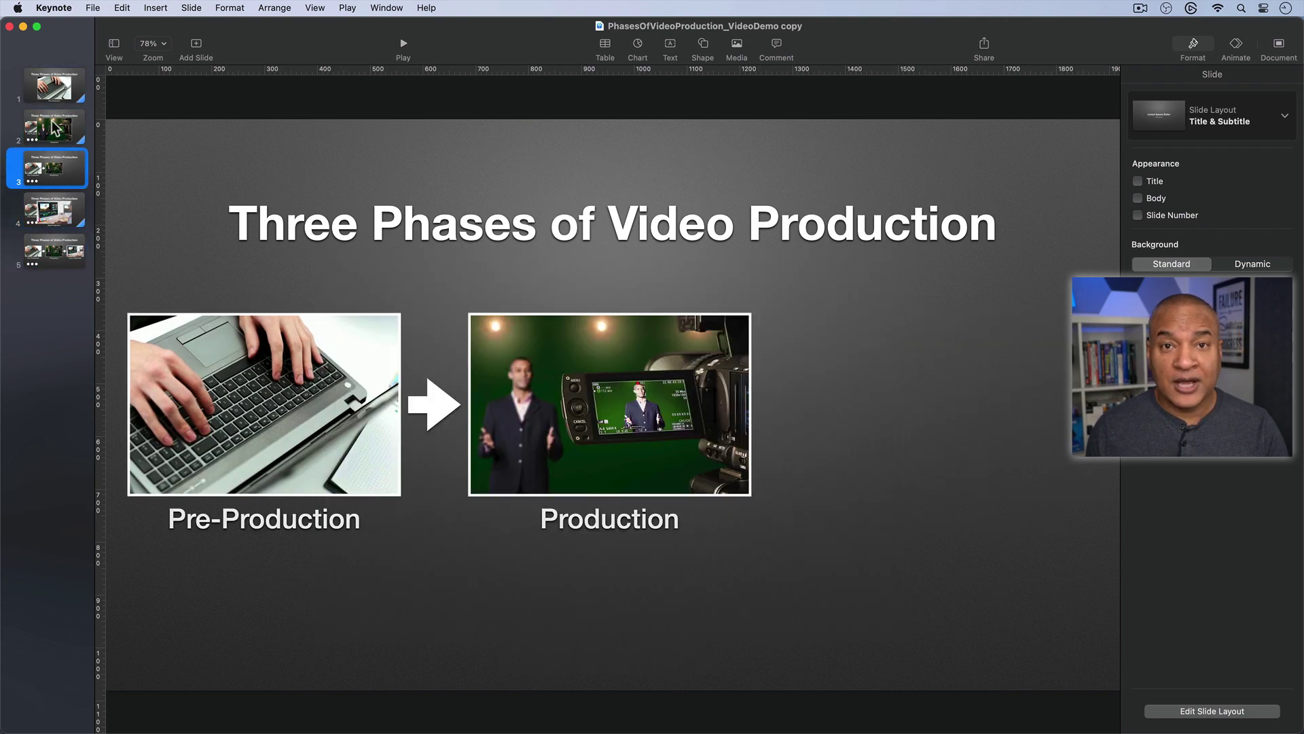
left_click(55, 129)
left_click(58, 86)
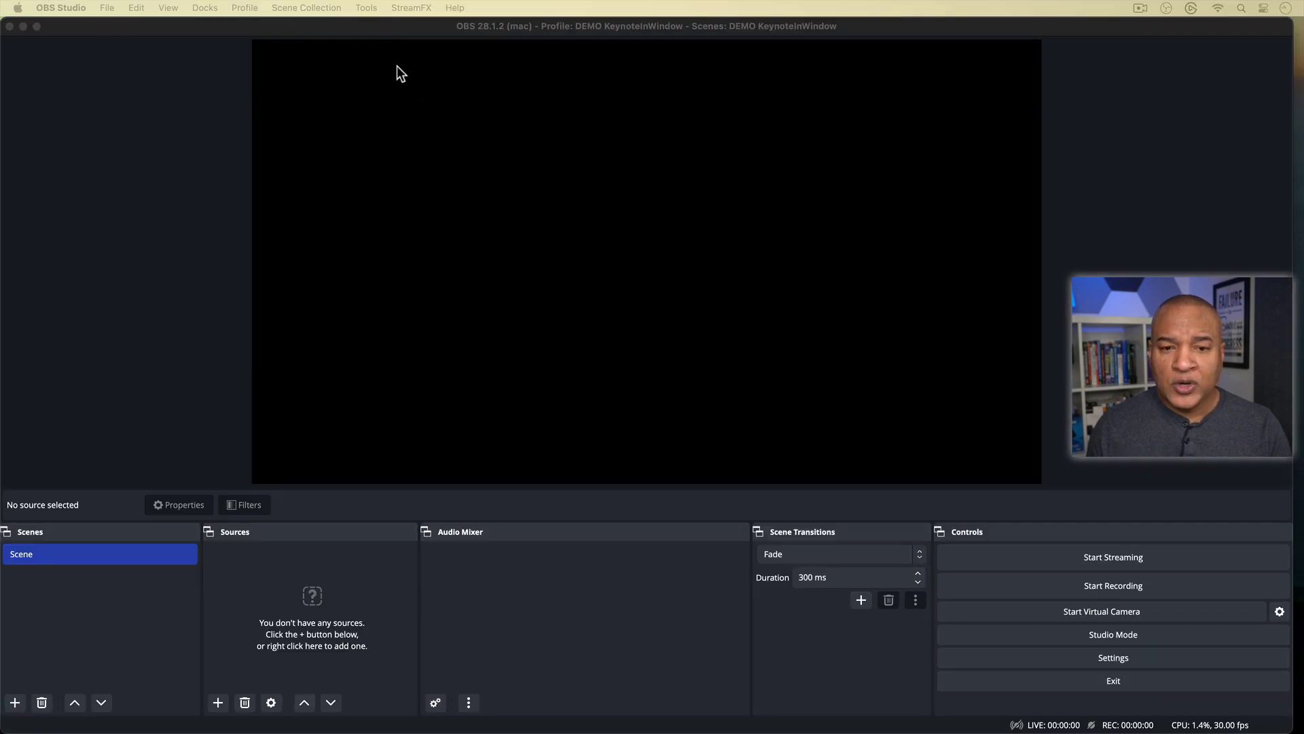
Step: Rename the OBS scene to 'Keynote'
left_click(398, 23)
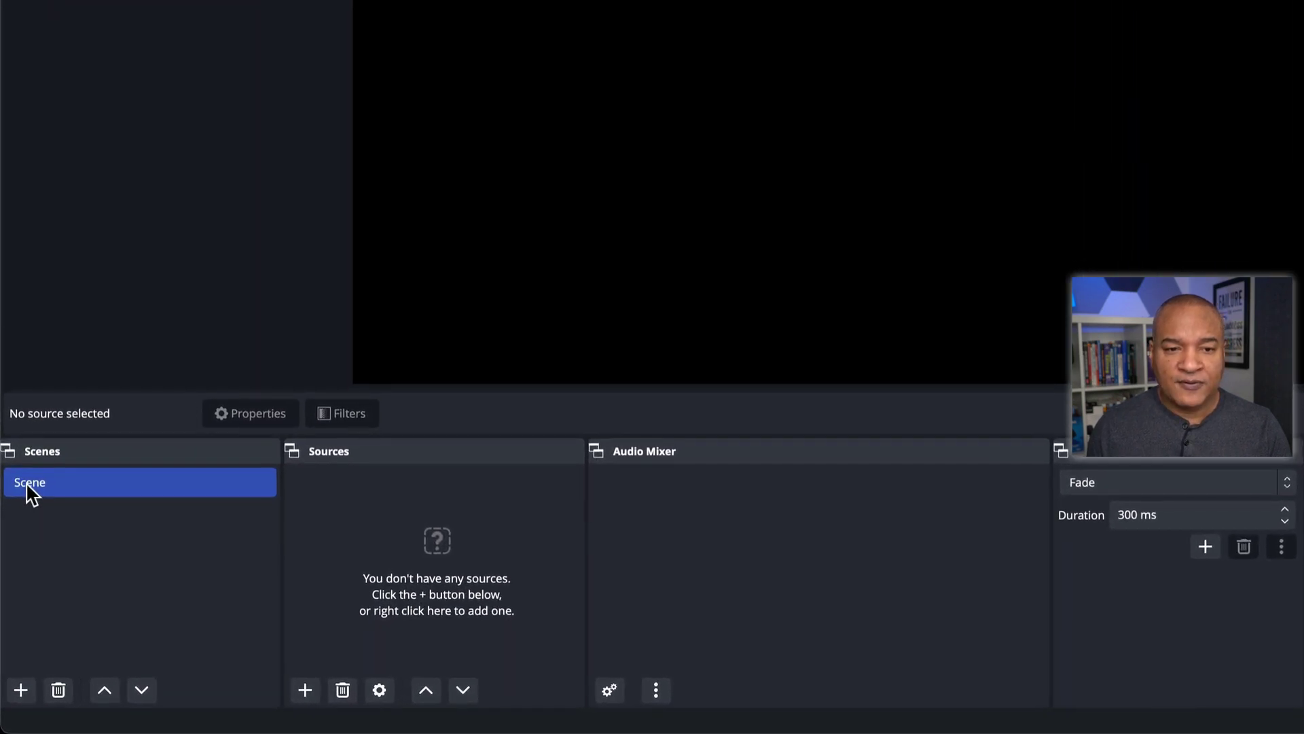
right_click(26, 482)
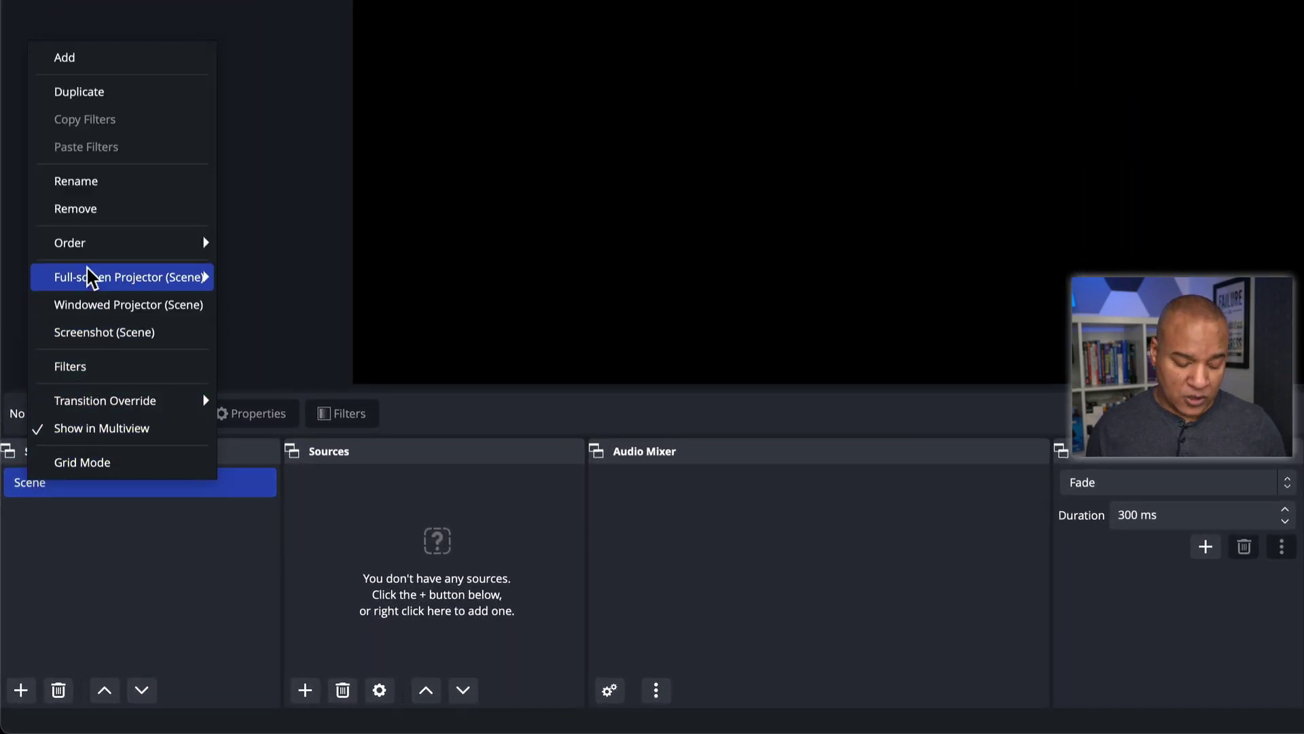
left_click(89, 181)
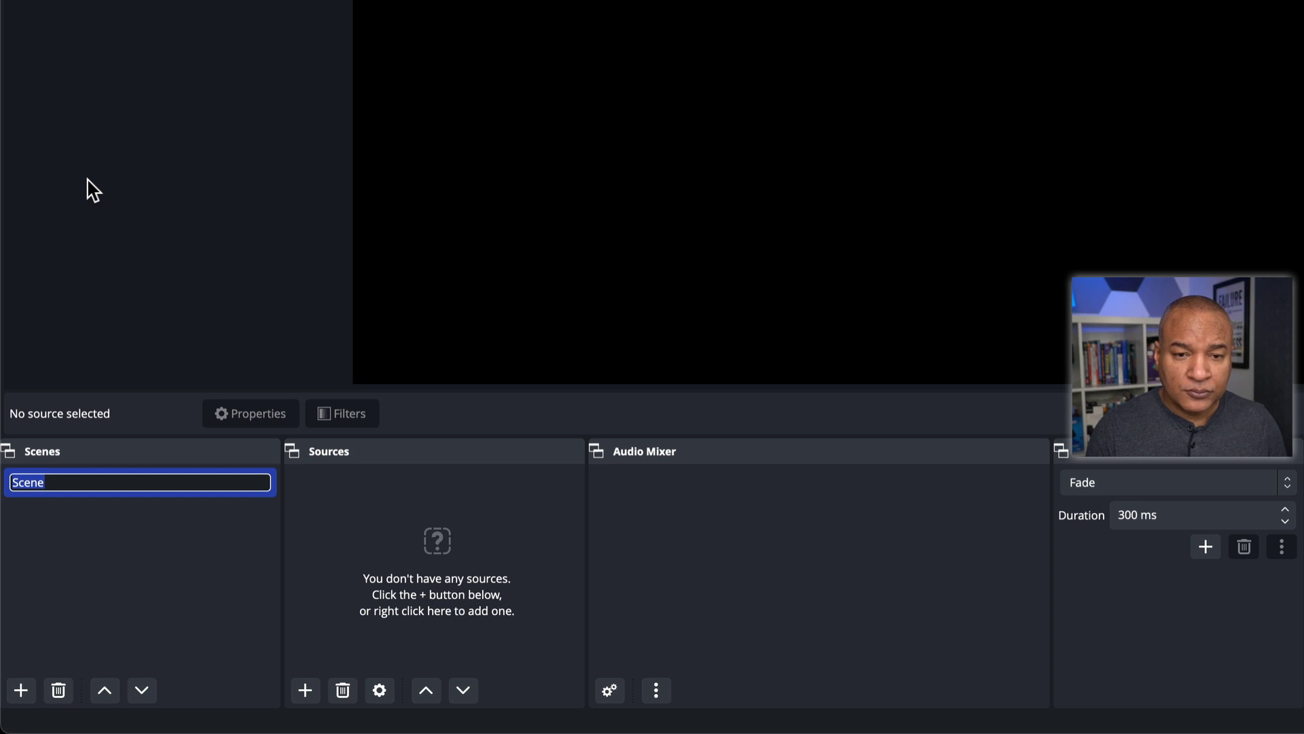
type("Keynot")
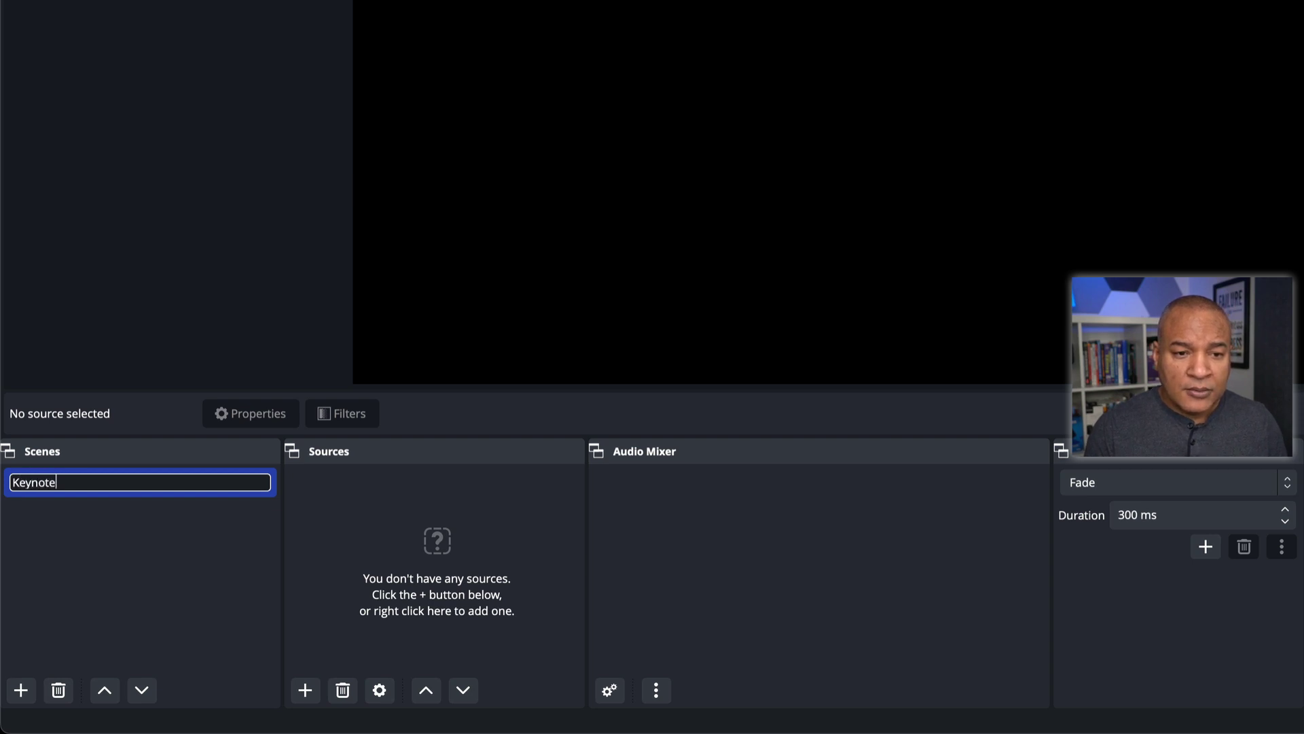
type("e")
key("Return")
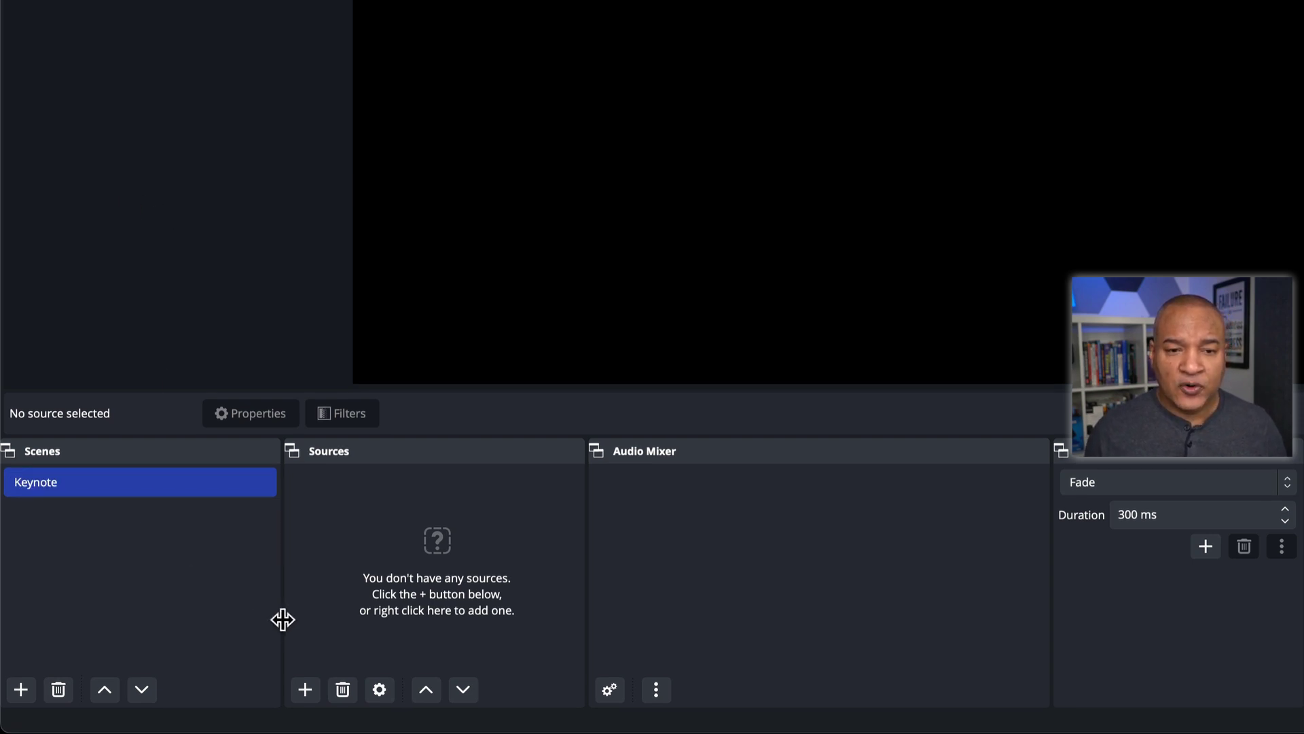
Step: Add a macOS Screen Capture source and name it 'Screen'
left_click(306, 689)
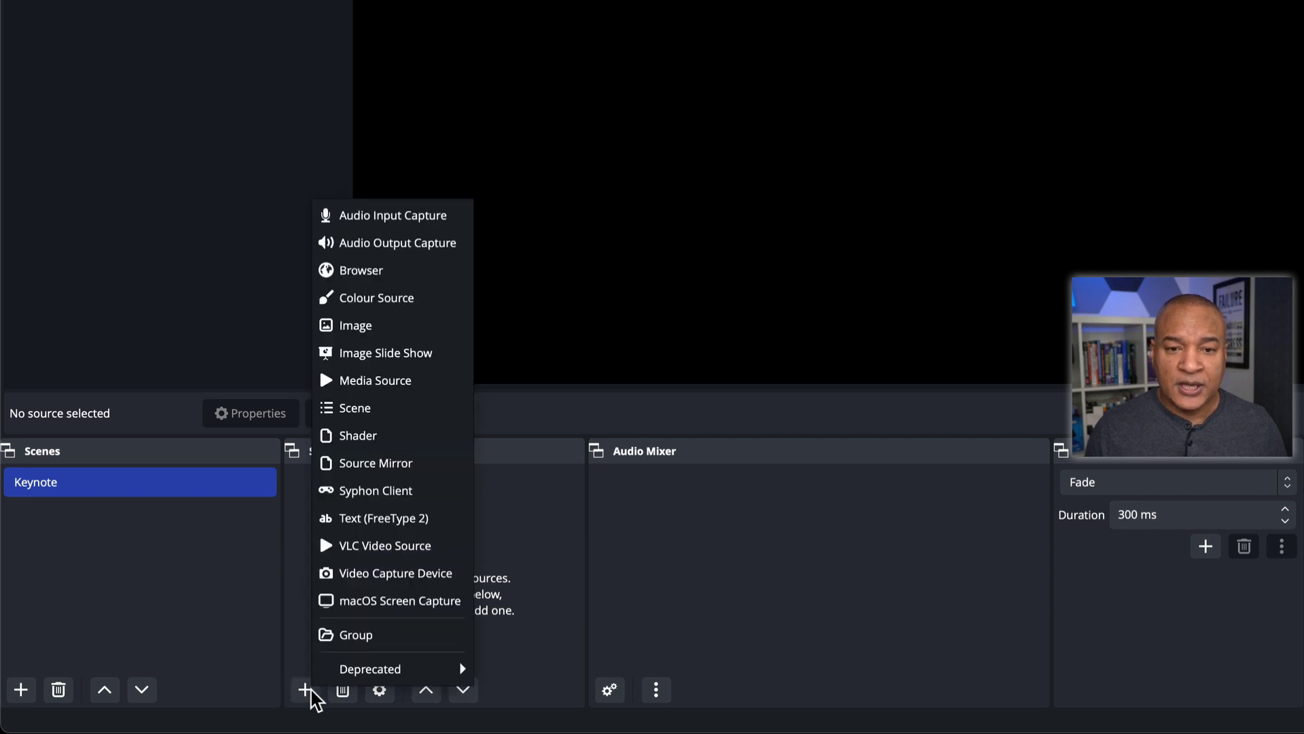
left_click(401, 602)
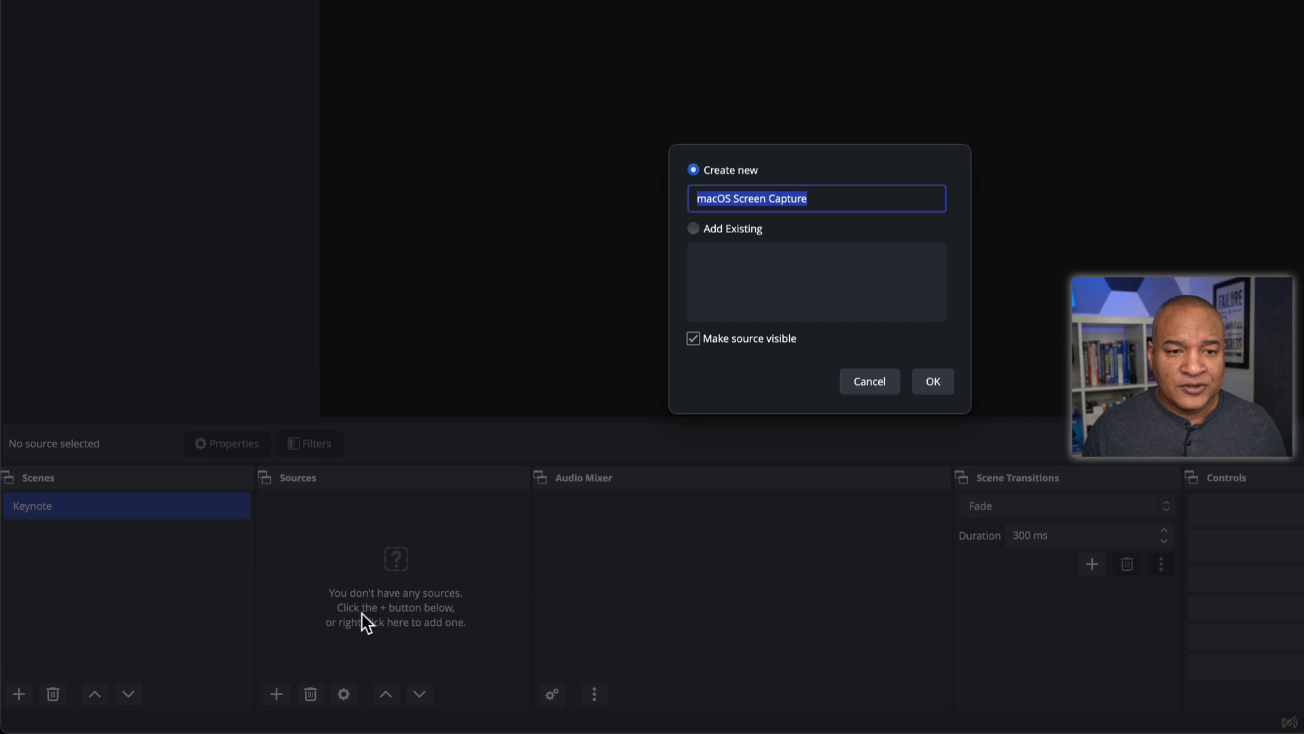
type("Screen")
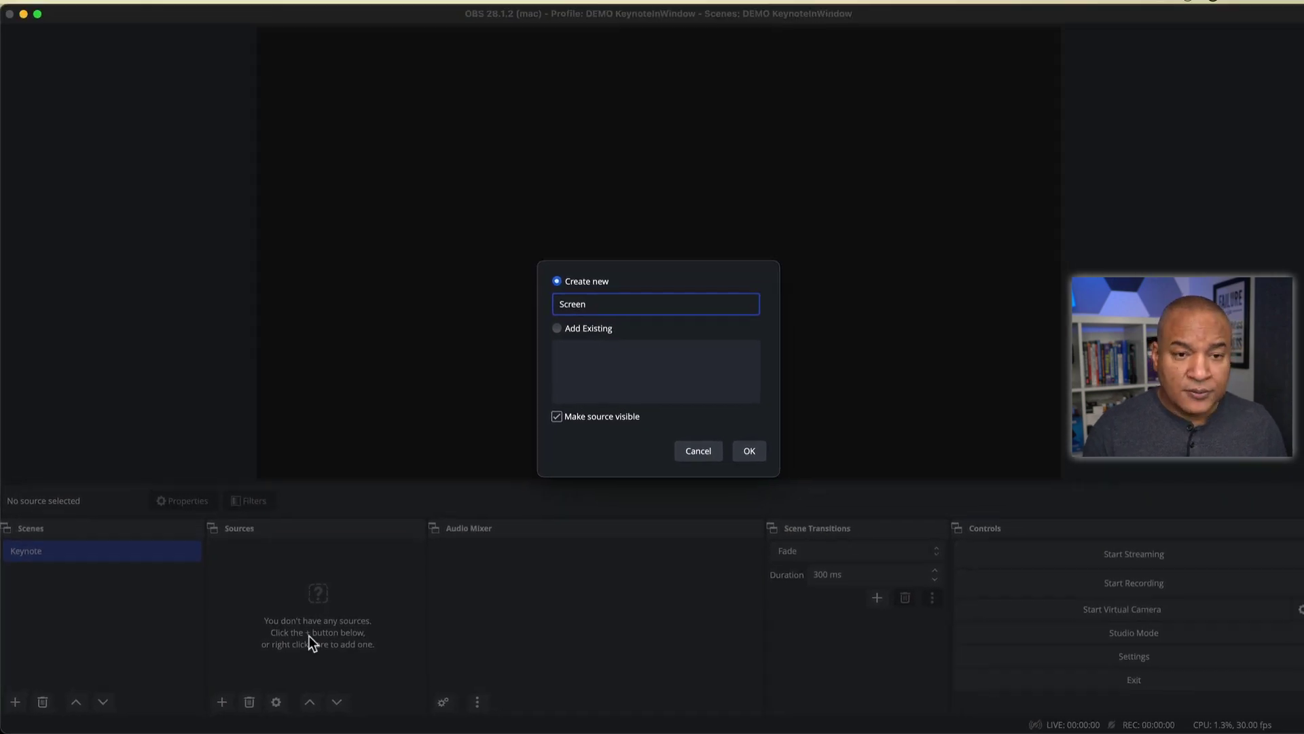
Step: Create the Screen source capturing the LG HDR 4K (1) display
left_click(749, 450)
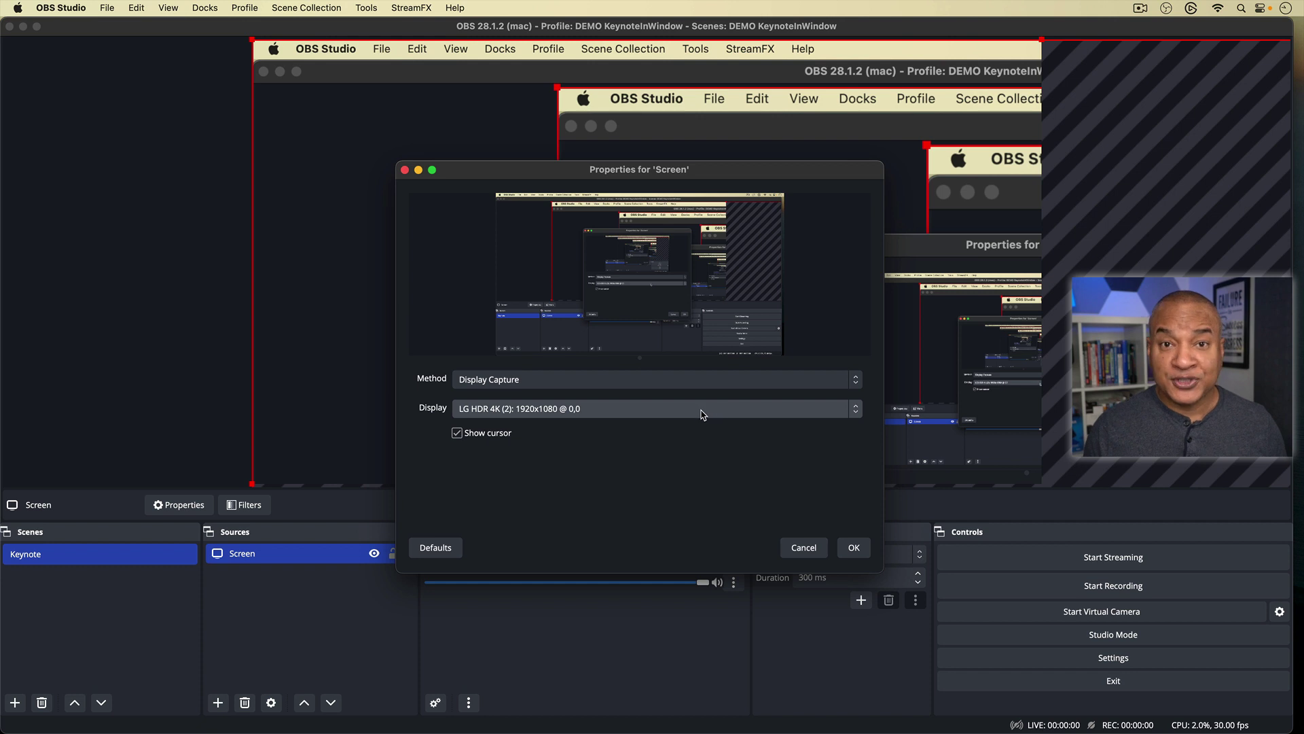
left_click(650, 411)
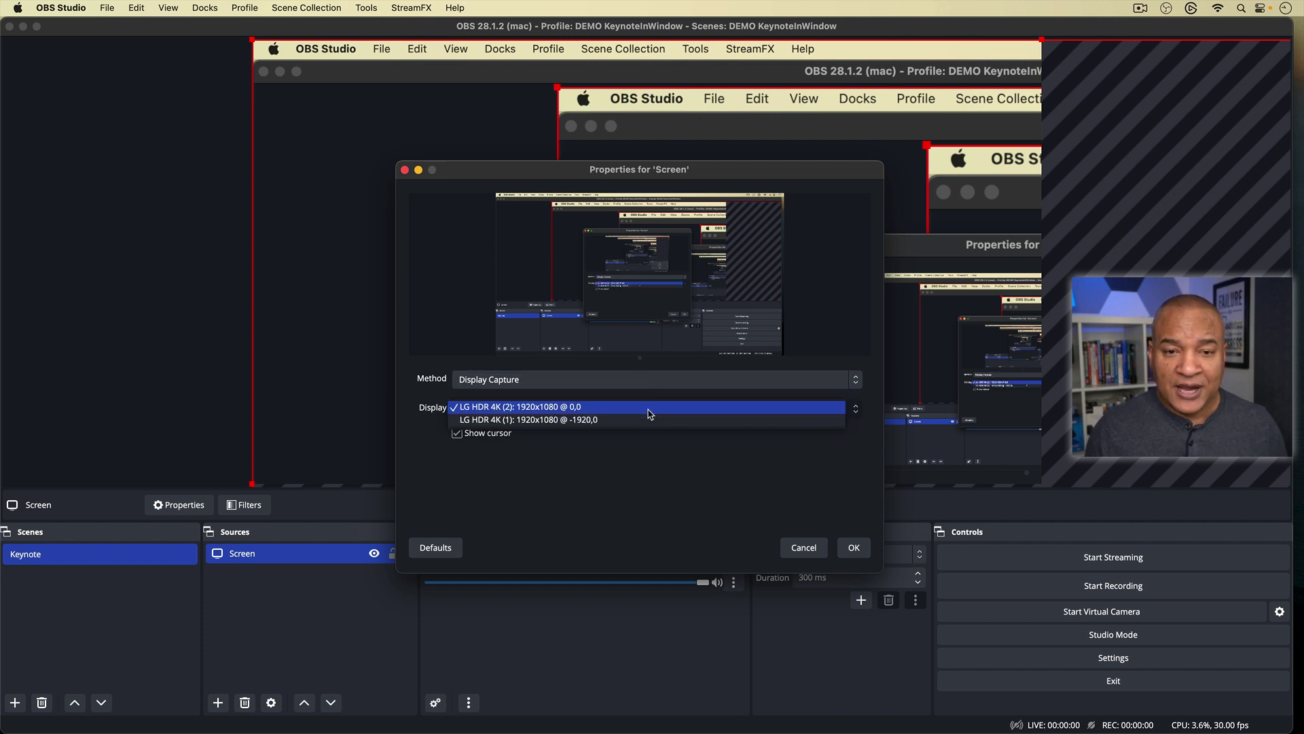
left_click(556, 420)
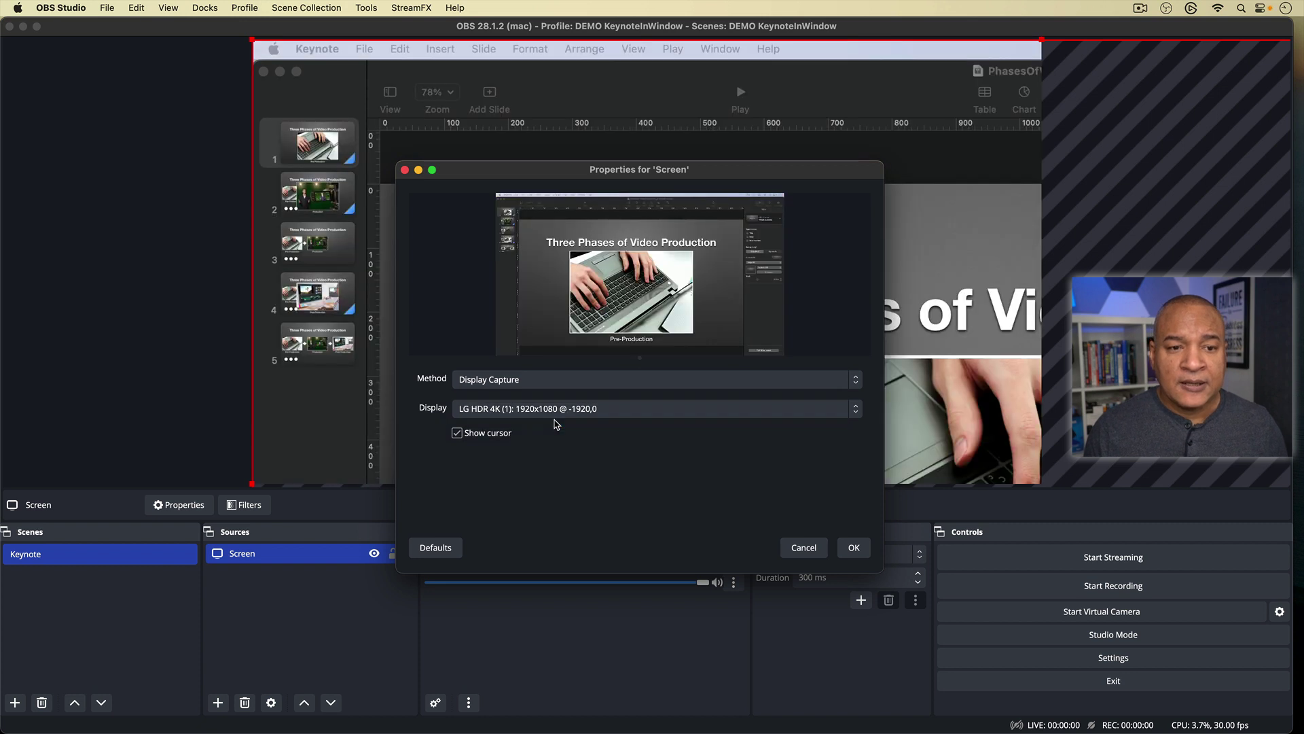
left_click(853, 548)
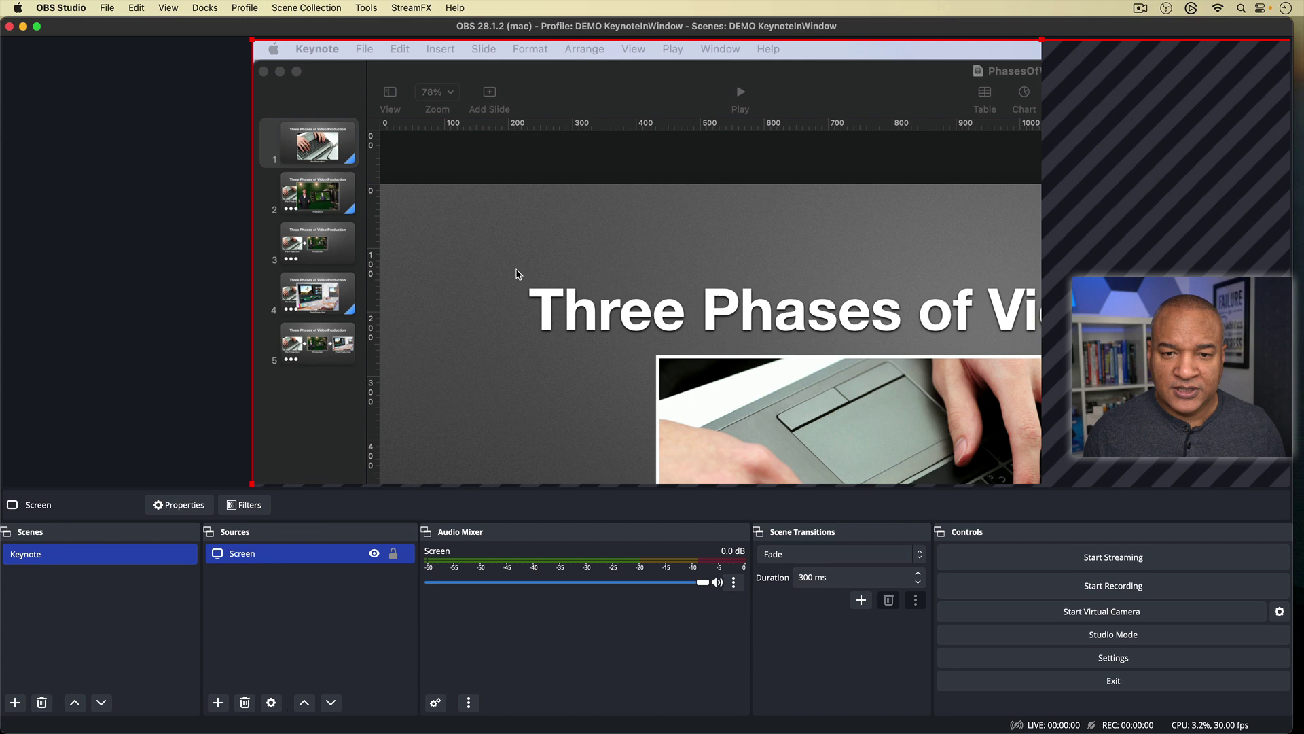
Step: Fit the Screen source to the canvas with Transform > Fit to screen
right_click(483, 113)
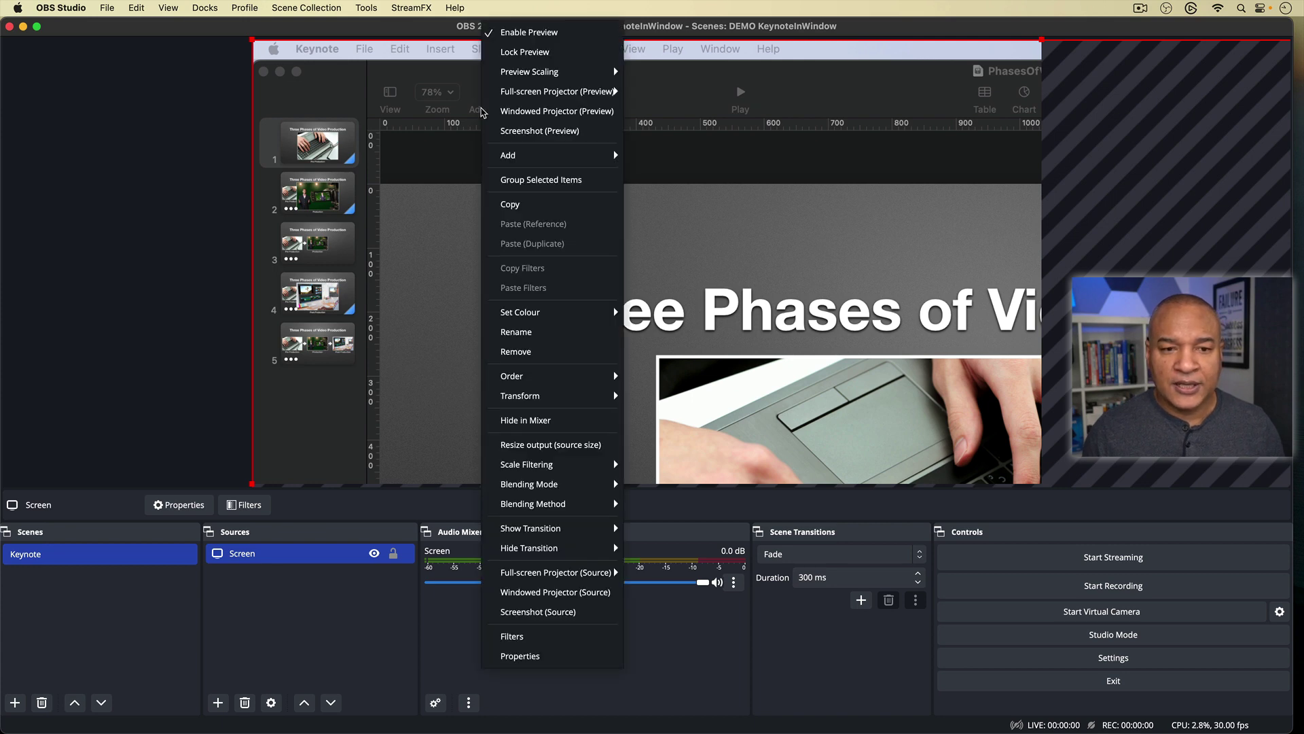
mouse_move(551, 397)
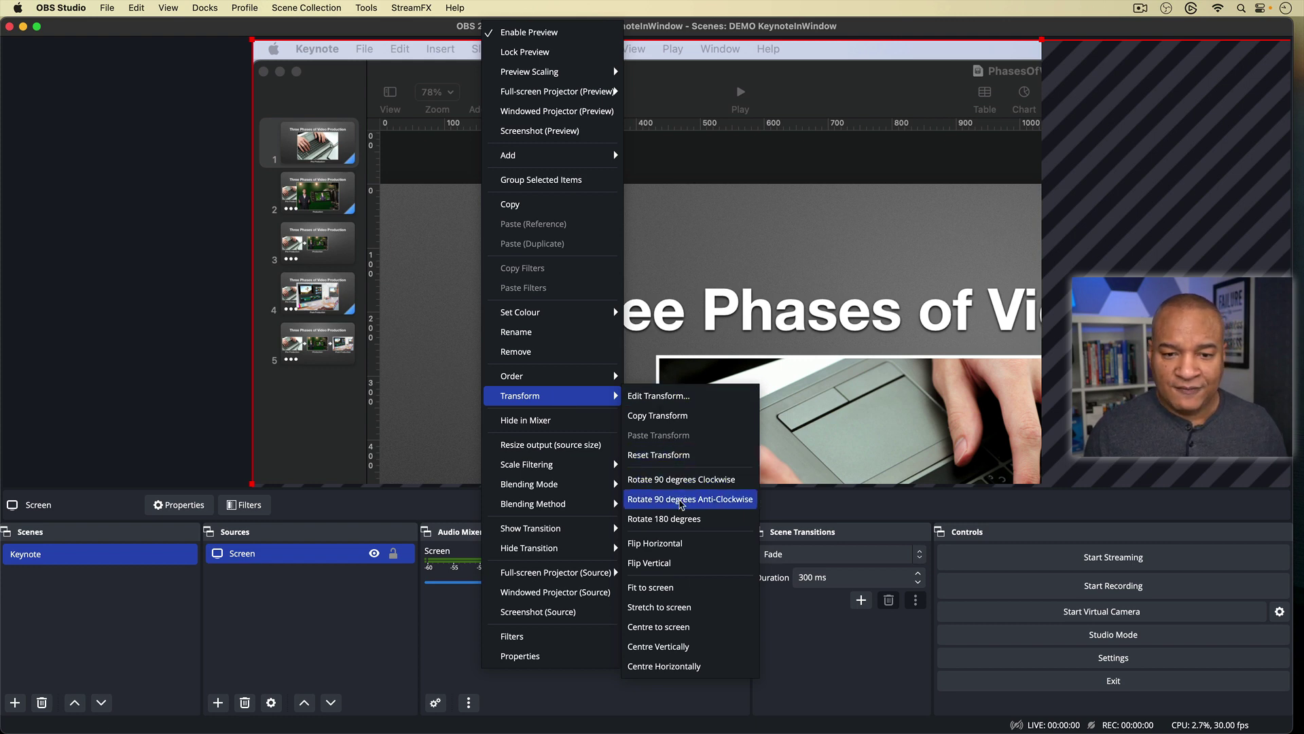
left_click(685, 595)
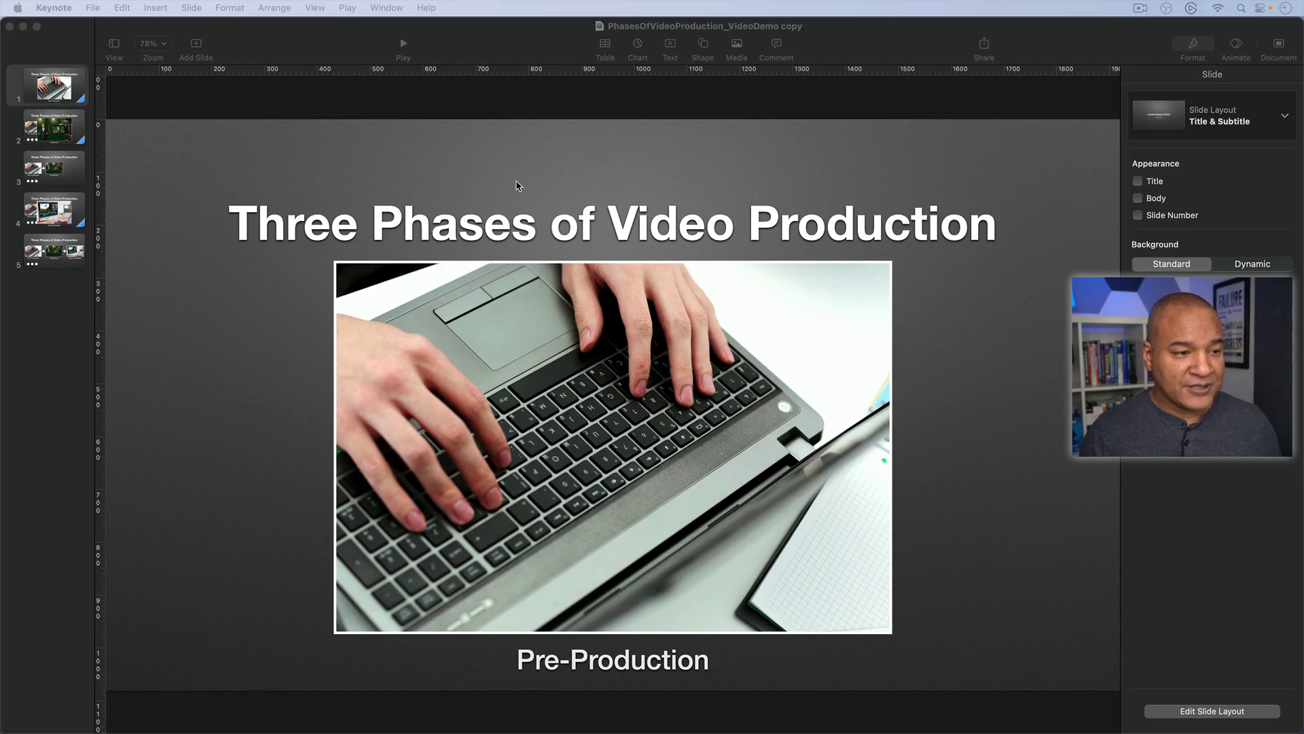
left_click(467, 46)
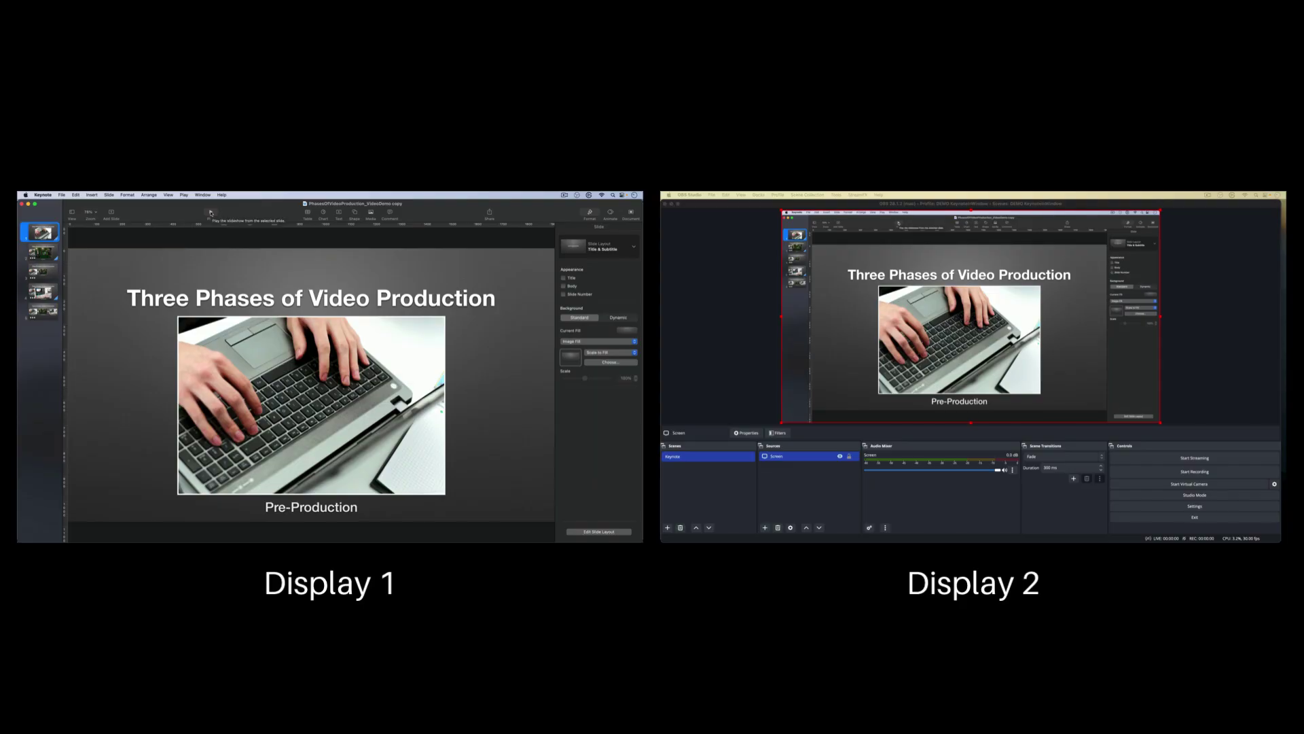
left_click(210, 213)
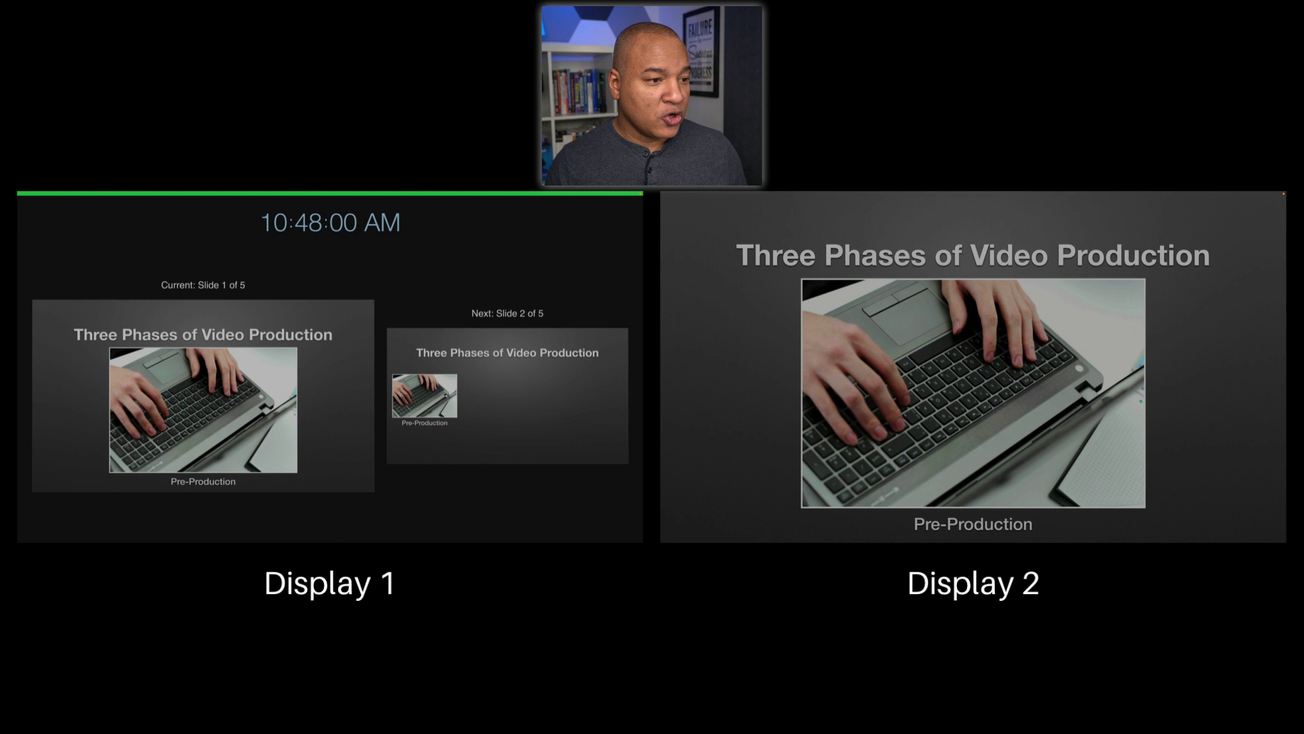
key("Escape")
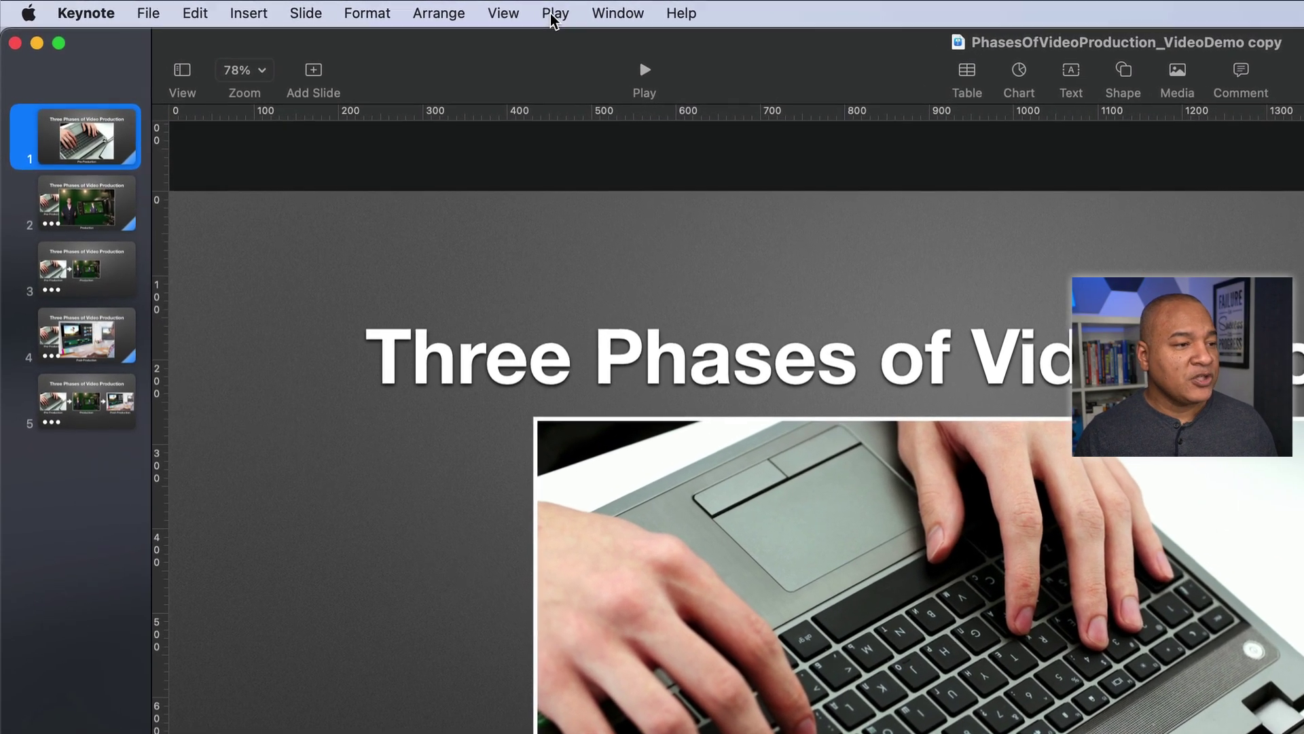
Step: Switch Keynote's Play setting from In Fullscreen to In Window
left_click(553, 15)
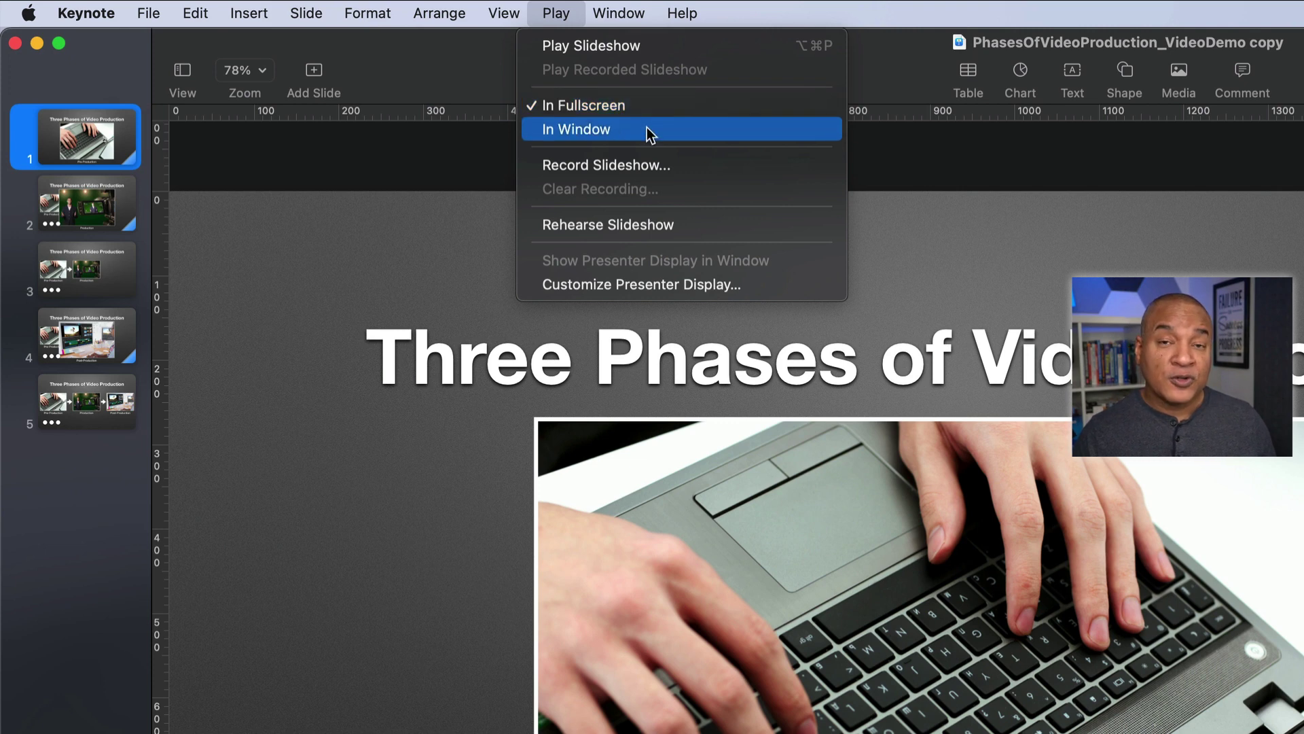
left_click(588, 130)
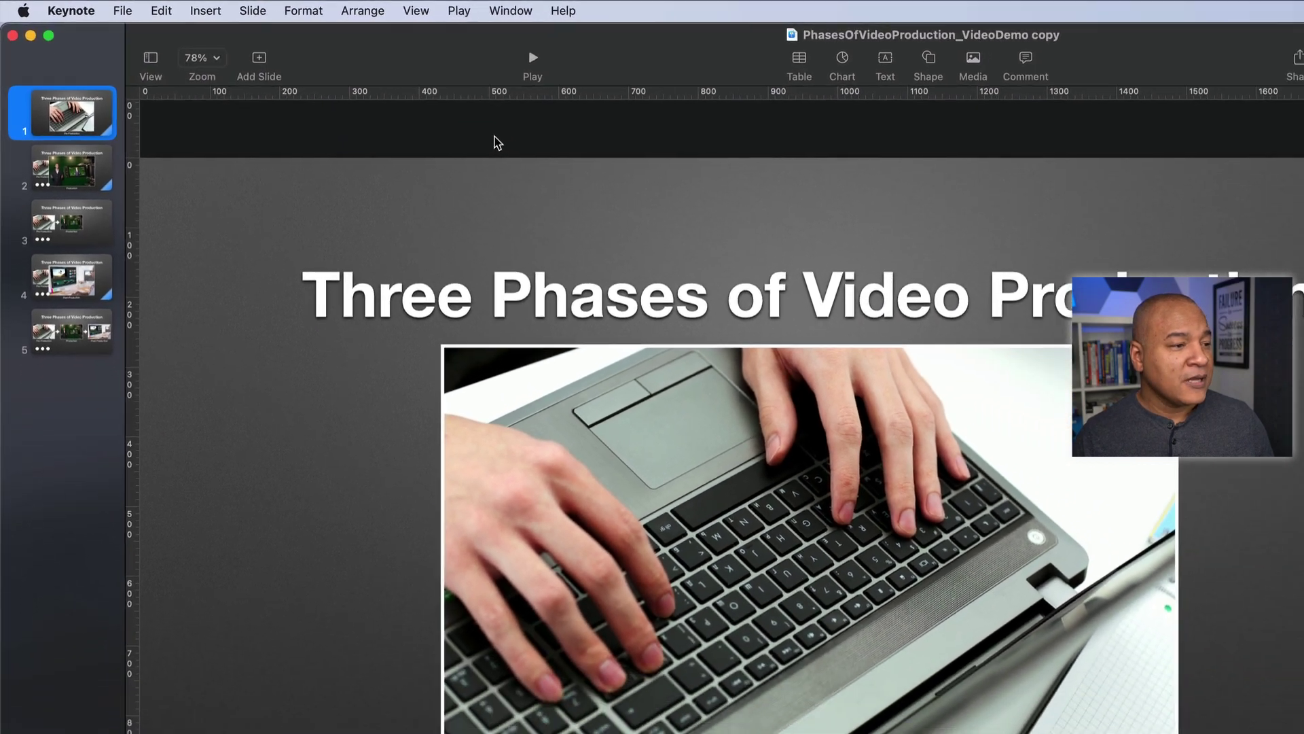
left_click(533, 57)
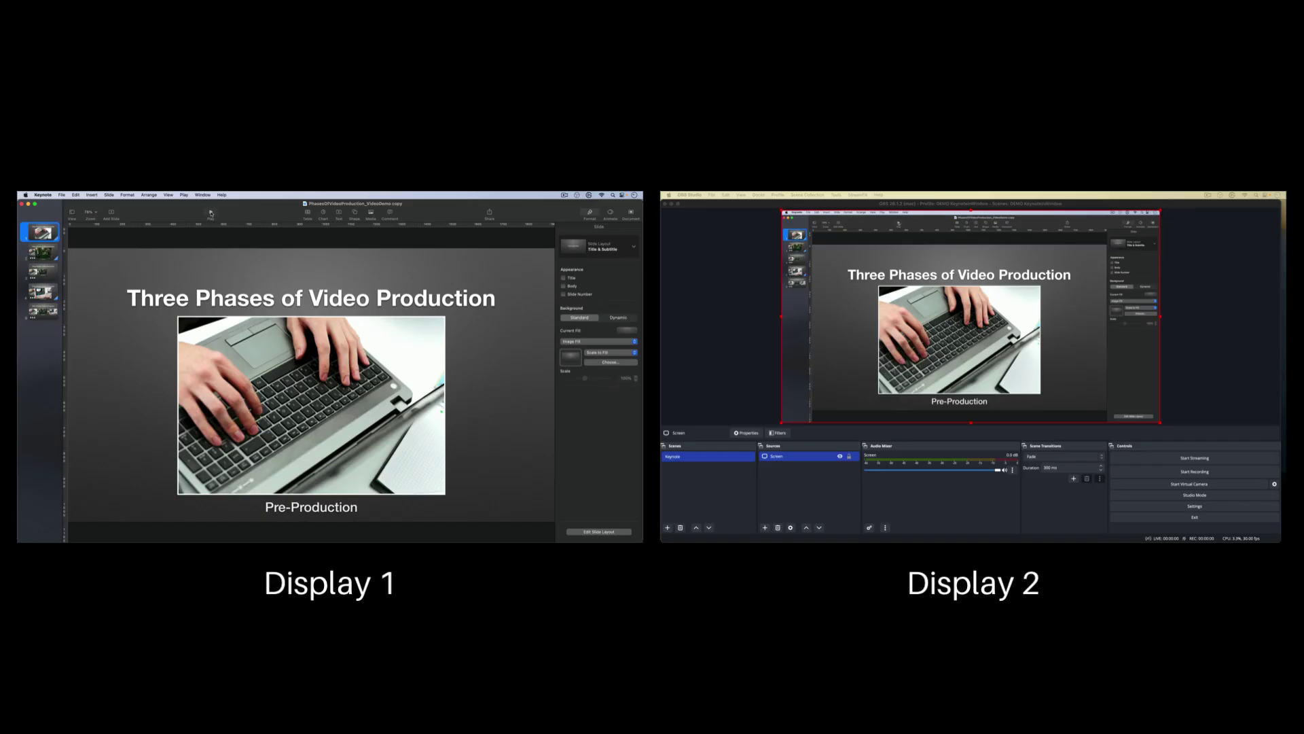
Step: Start the slideshow playing in its own window on the Pre-Production slide
left_click(211, 214)
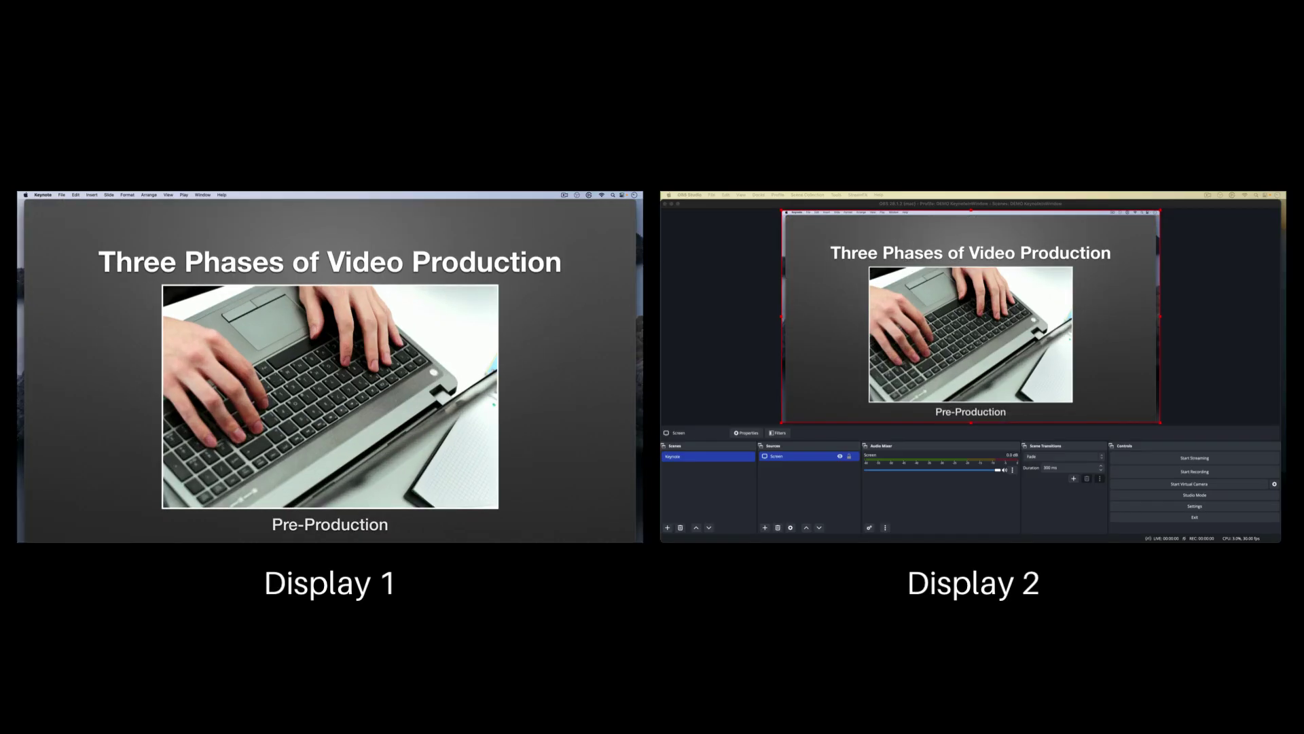
mouse_move(291, 209)
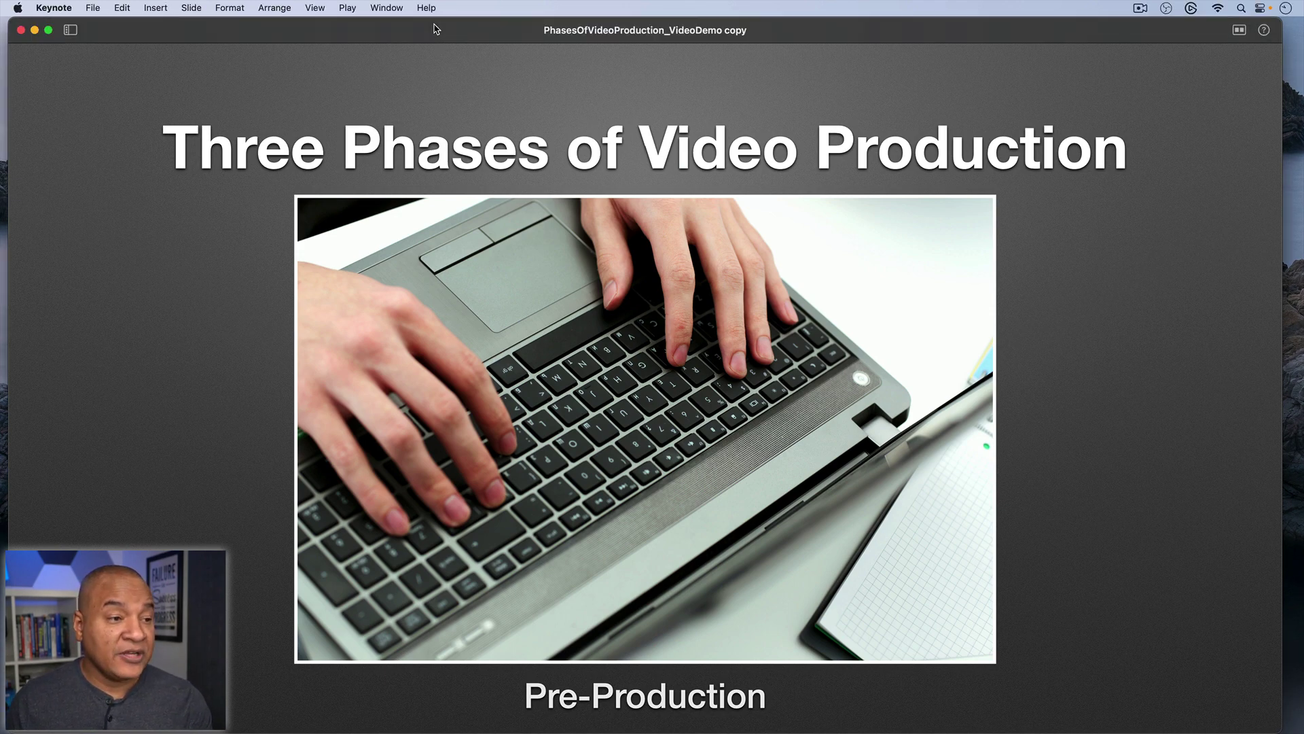
Step: Advance four builds to show all three phases, then enlarge the slideshow window to fill the display
key("Right")
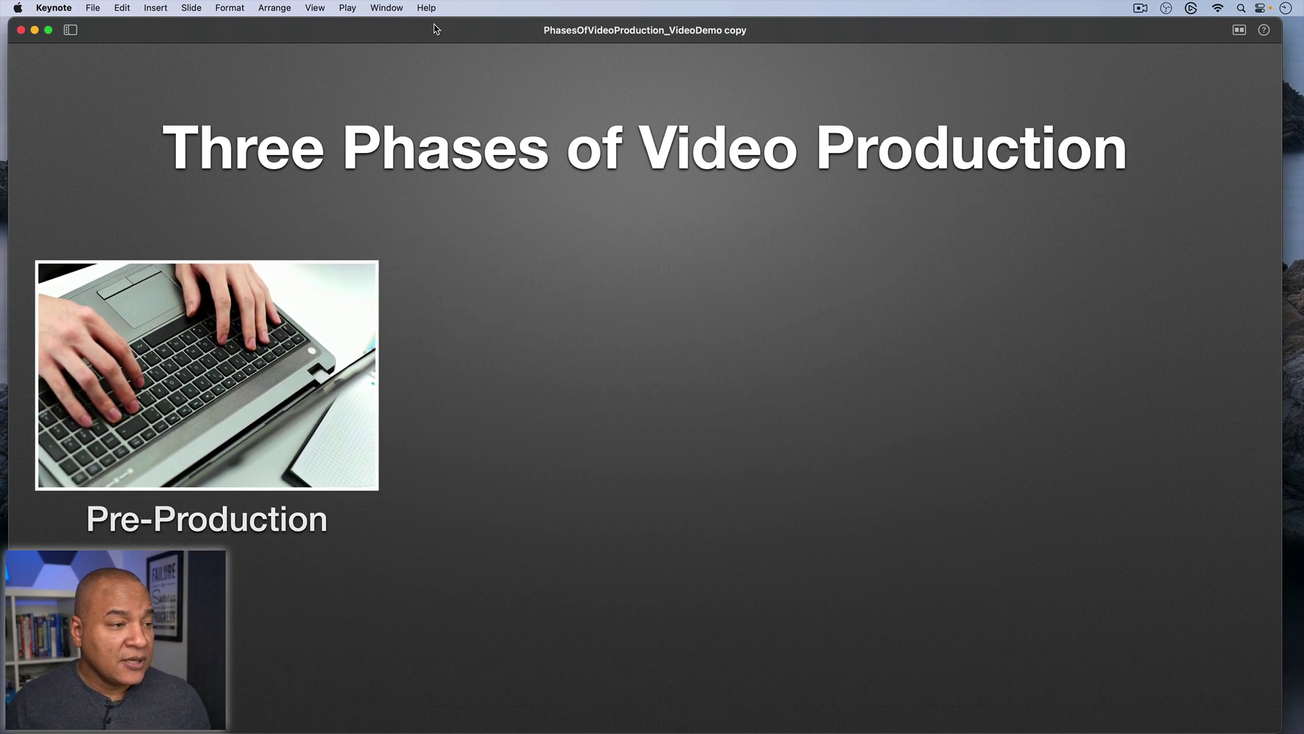
key("Right")
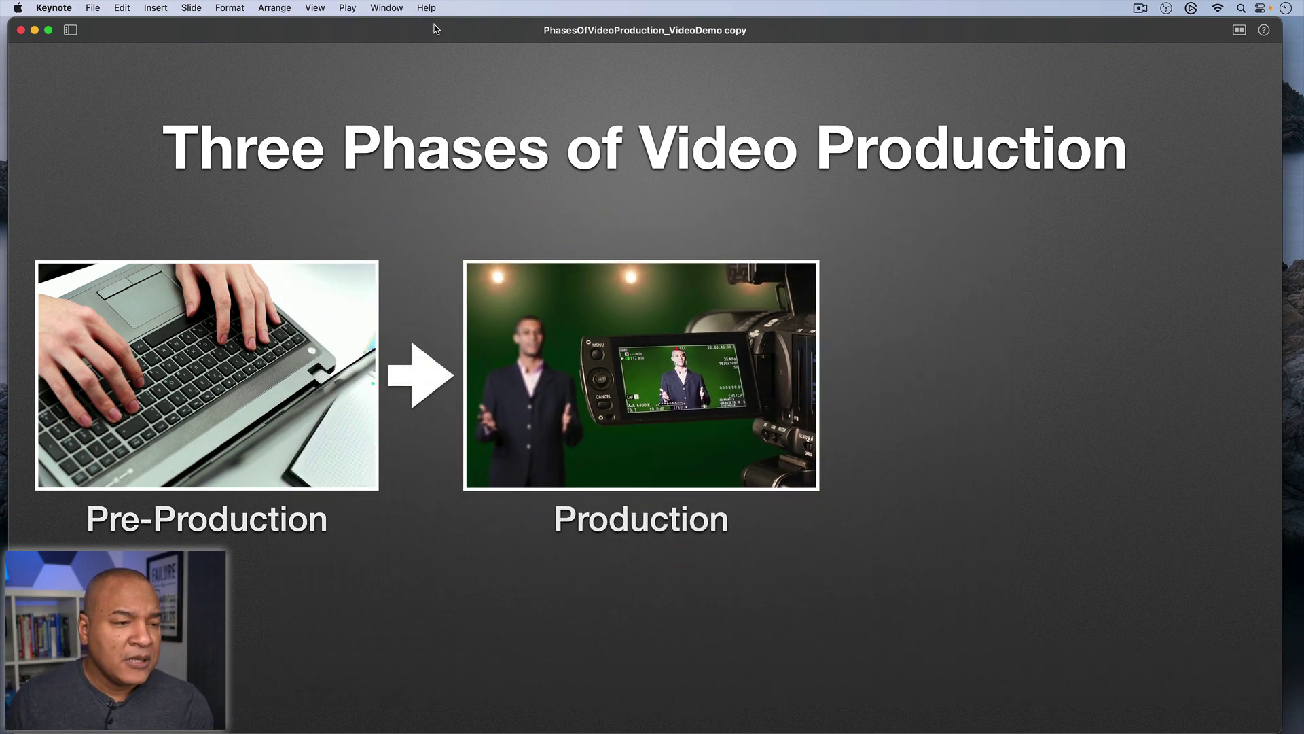
key("Right")
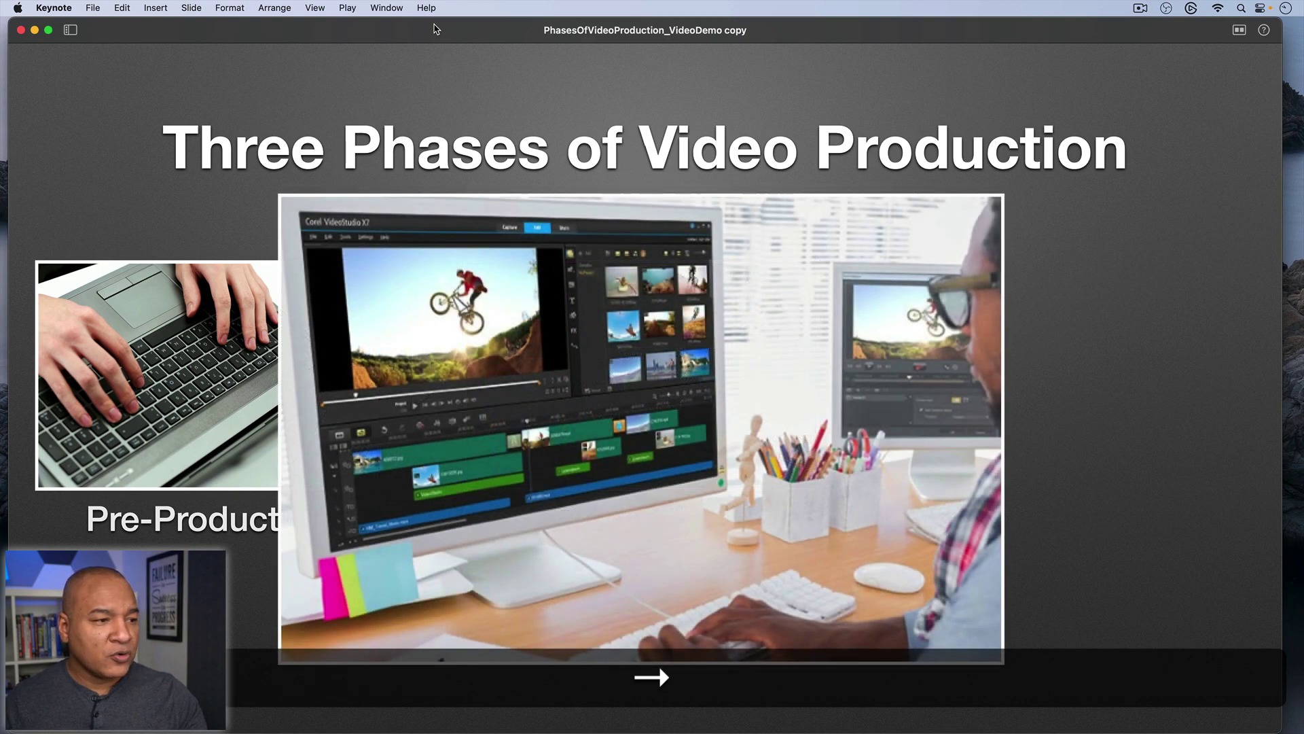
key("Right")
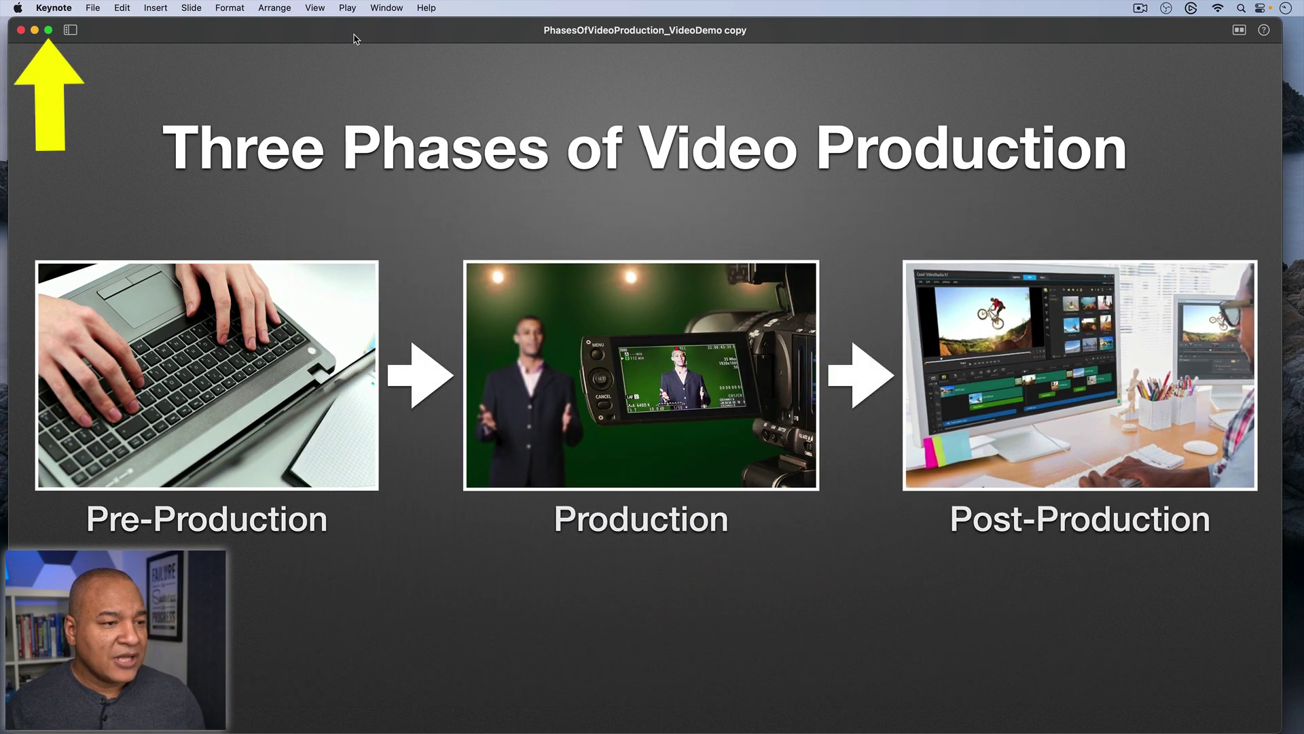
left_click(50, 31)
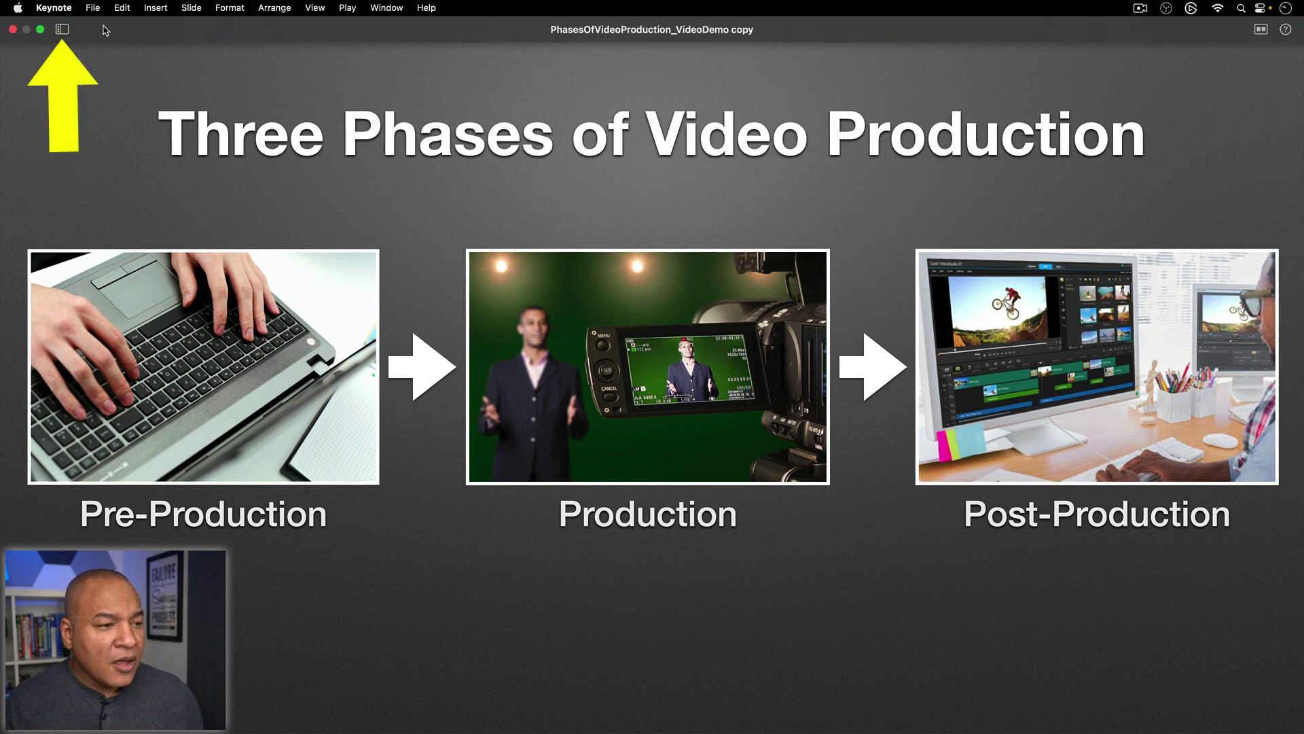
Step: Show the slide thumbnail sidebar, jump between slides 1 and 2, and end on slide 1
left_click(62, 30)
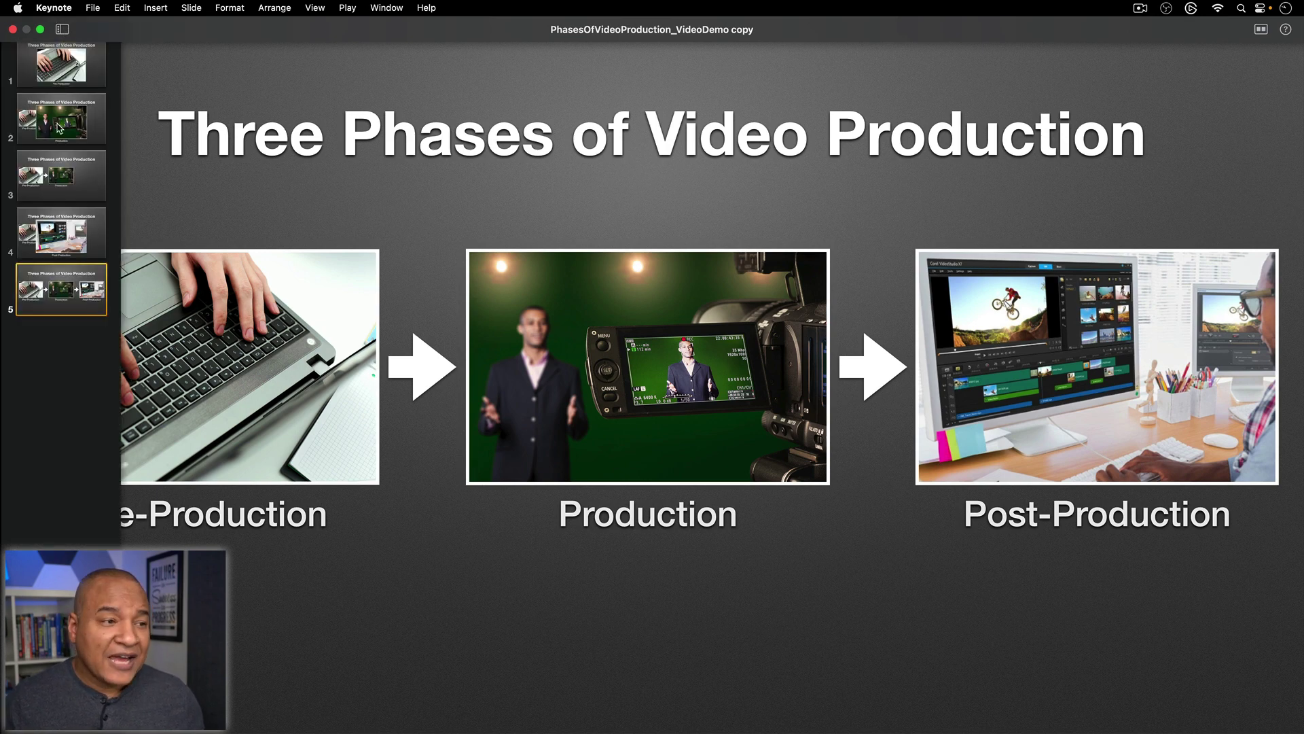
left_click(72, 68)
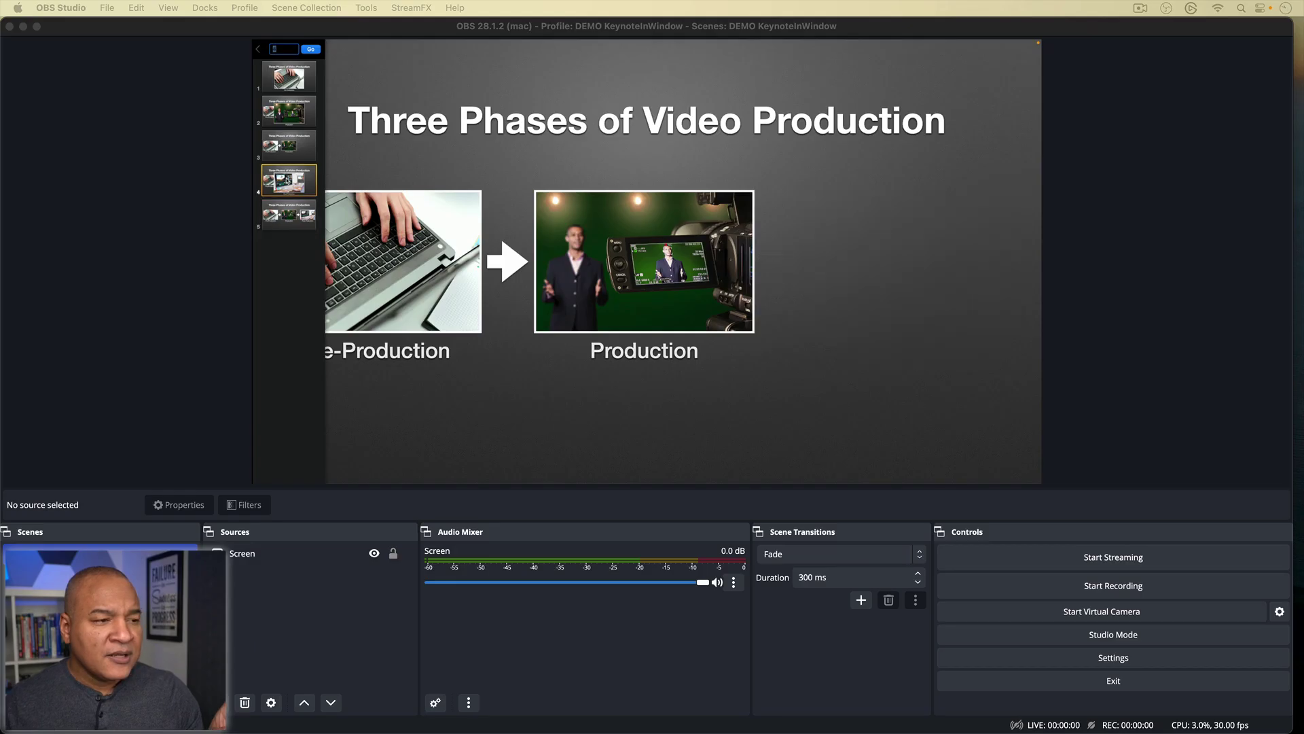
left_click(289, 111)
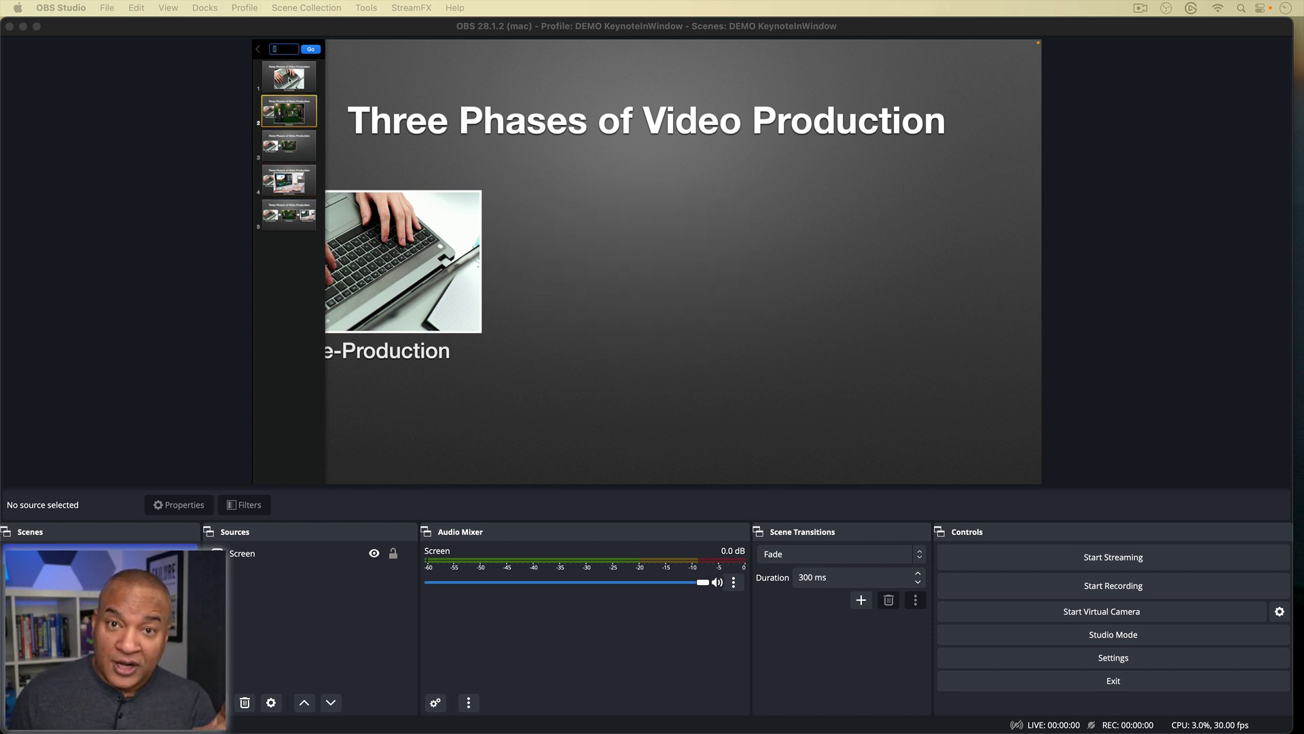
left_click(288, 80)
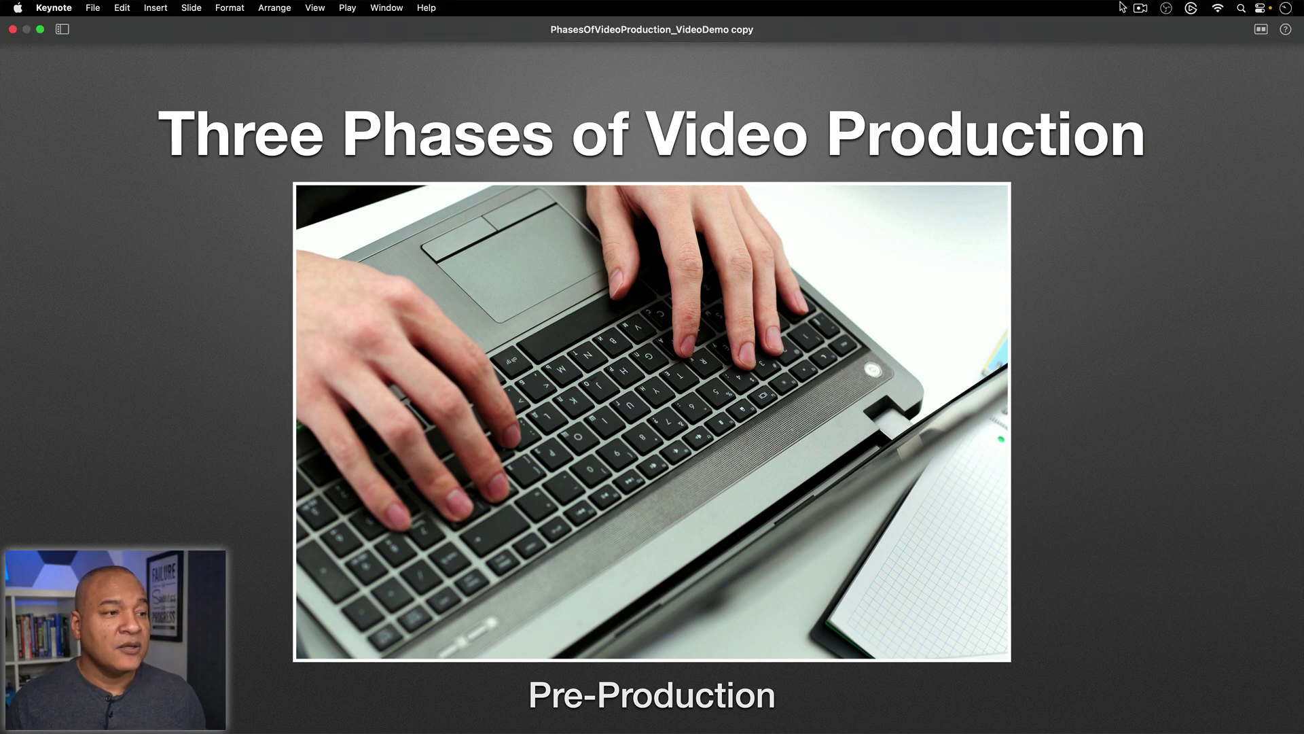
Step: Open the presenter display with notes and timer, then jump to slide 2 and slide 3
left_click(1260, 30)
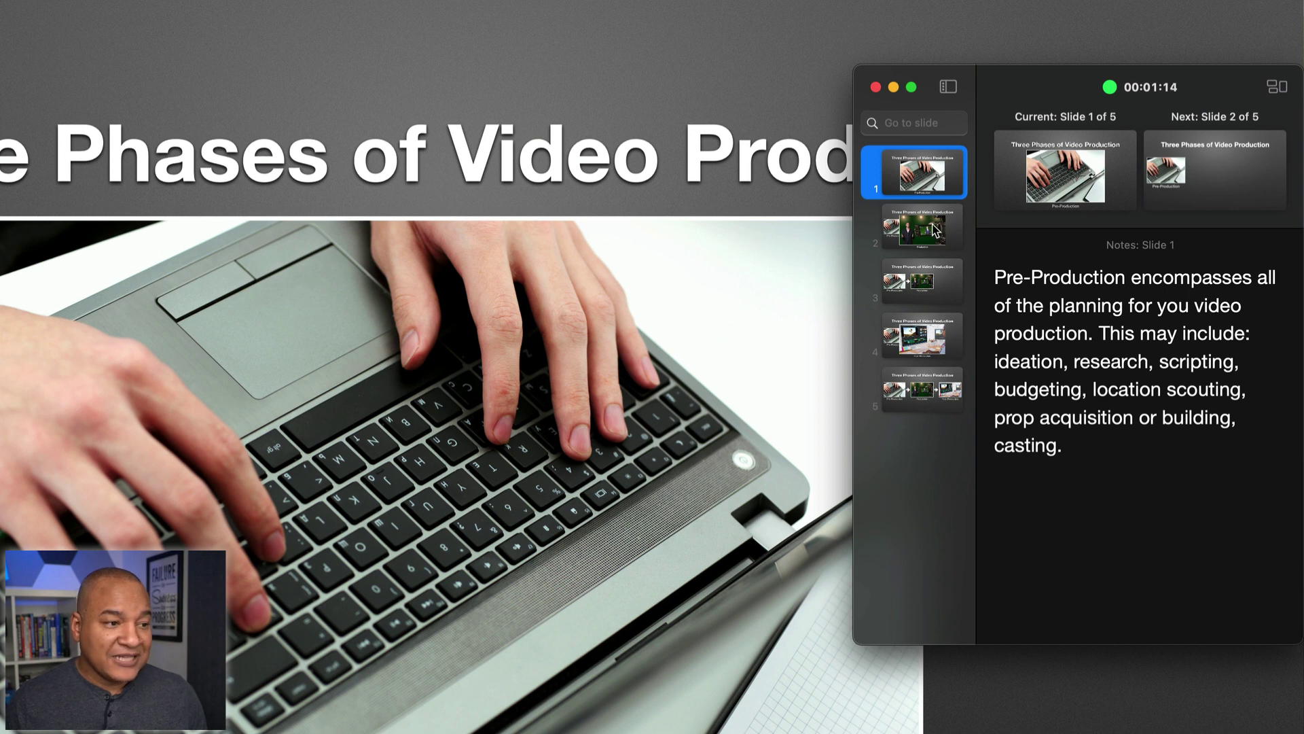
left_click(936, 231)
left_click(933, 279)
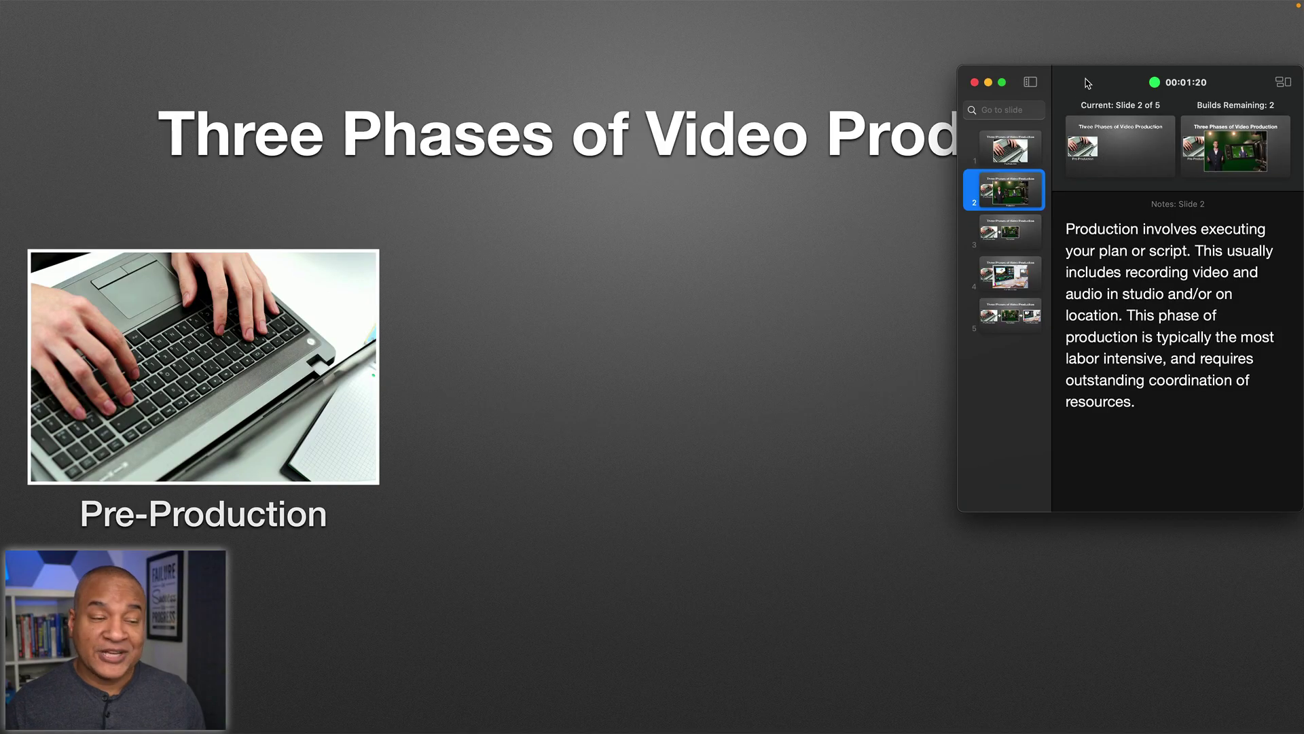
Step: Move the presenter display onto the OBS screen, narrow OBS, and place the presenter display at its top right
left_click_drag(1087, 83, 1096, 222)
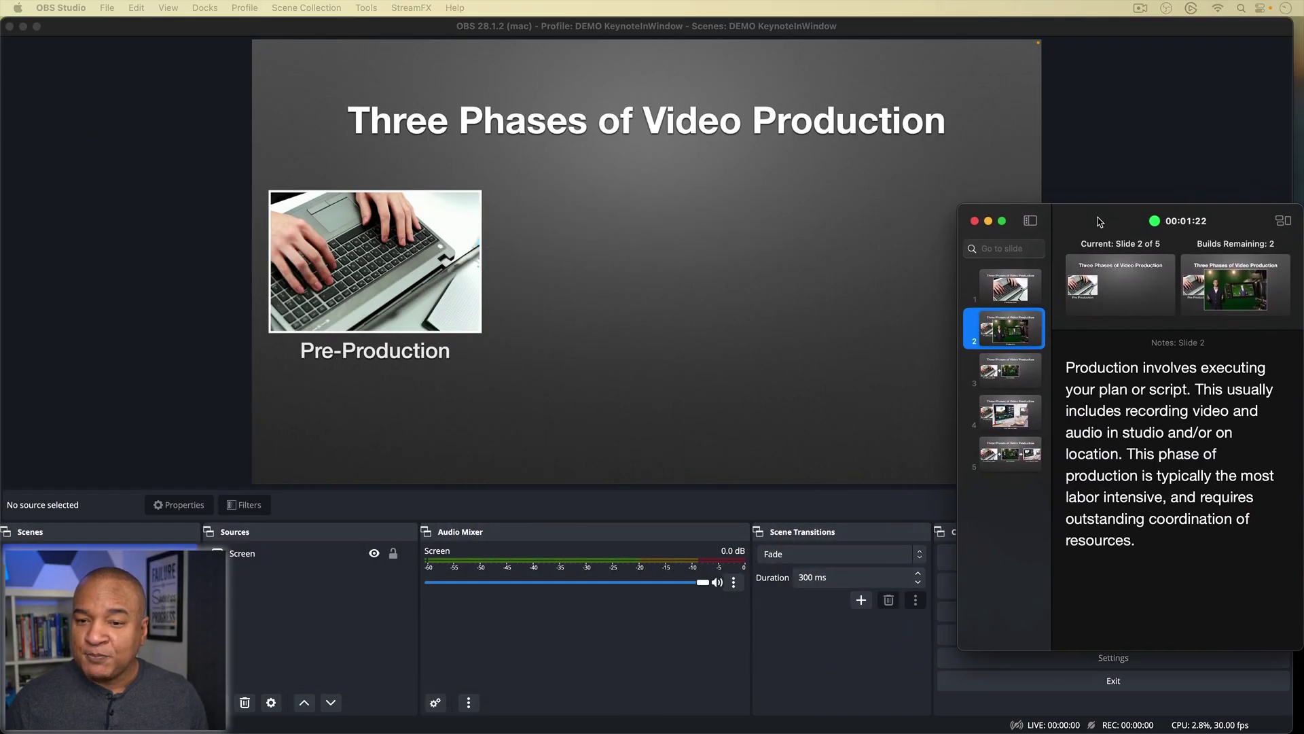
left_click(1290, 165)
left_click_drag(1290, 167, 974, 201)
left_click_drag(1076, 221, 1099, 59)
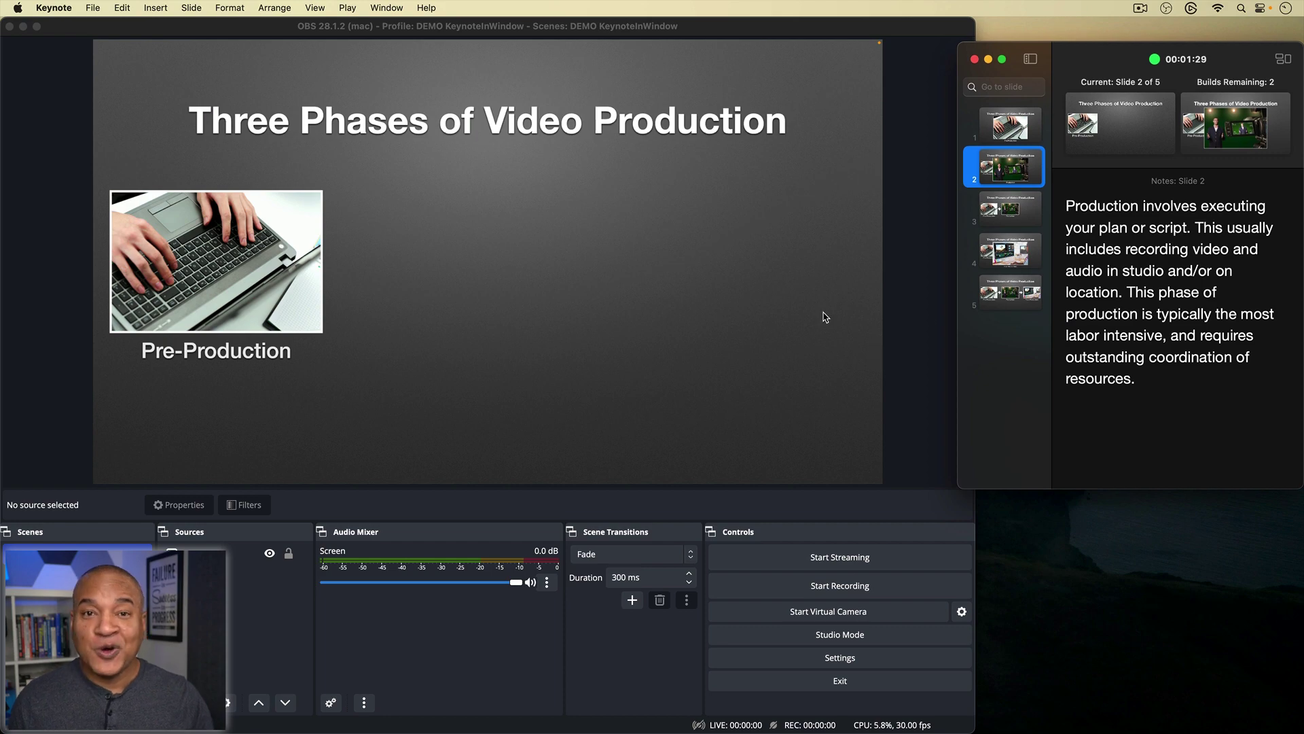